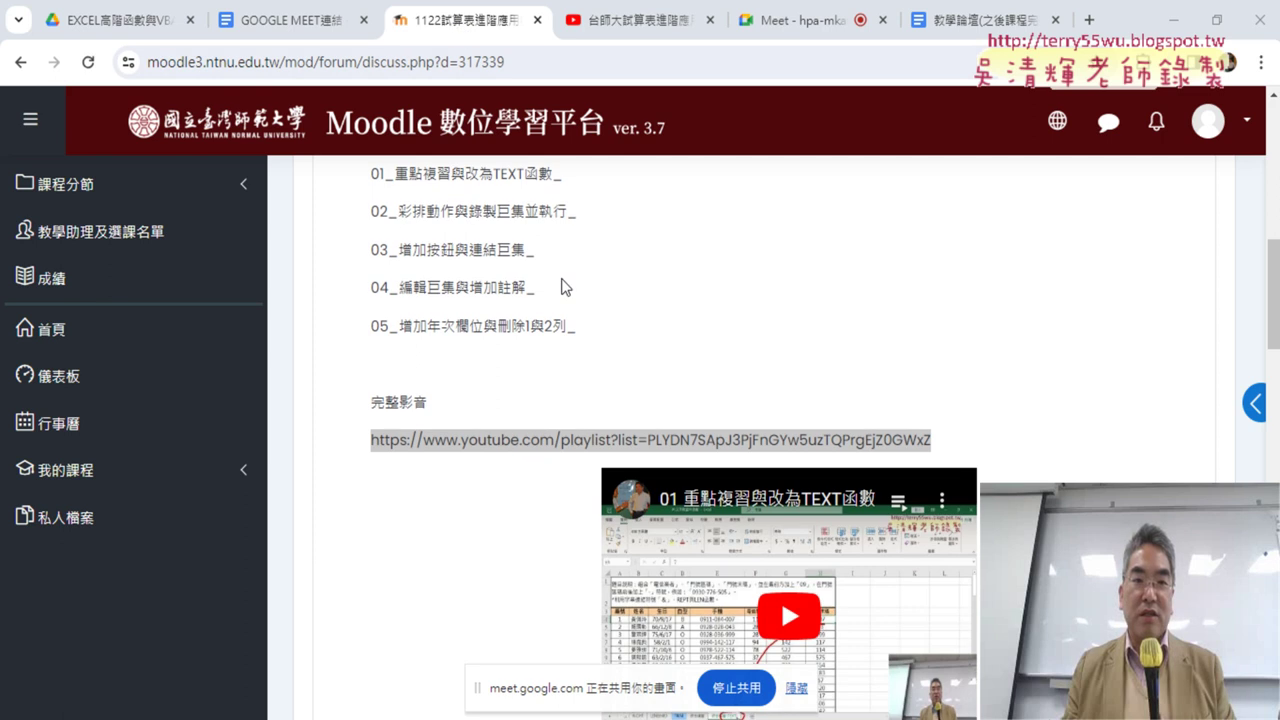
Scroll up to the forum post title and highlight 第3次上課
scroll(597, 297, "up", 2)
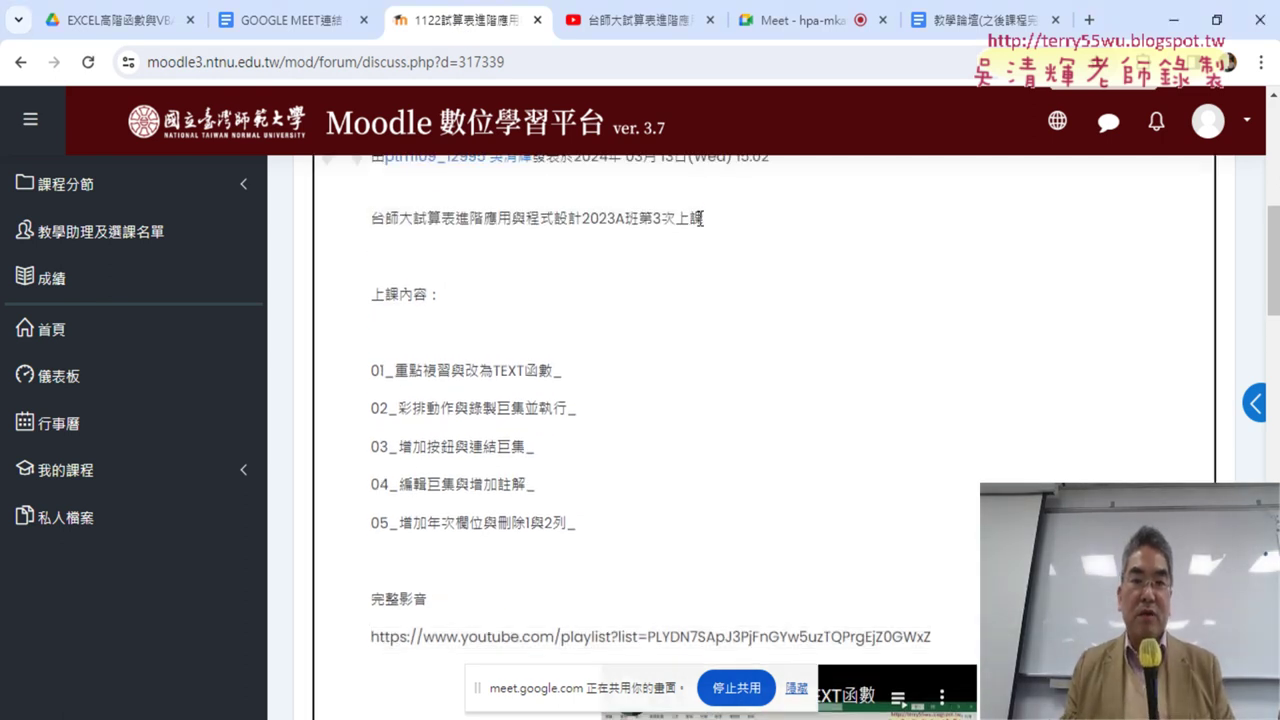
left_click_drag(703, 218, 634, 218)
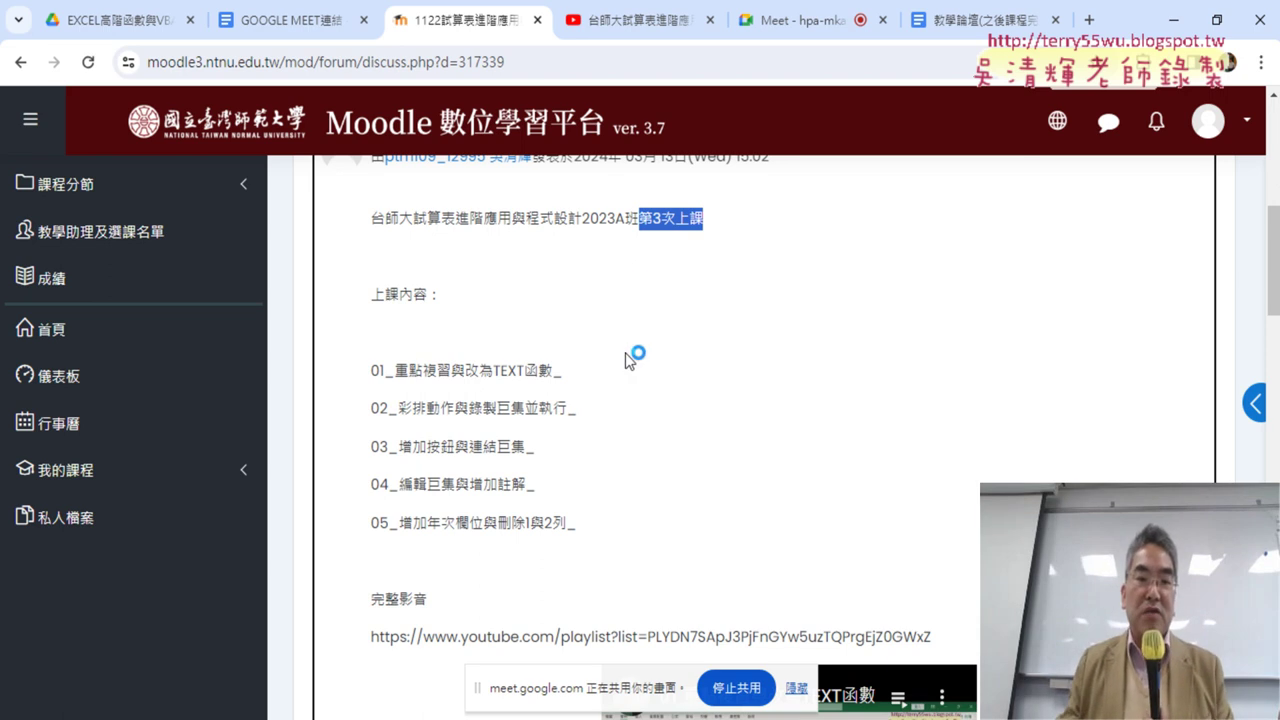
scroll(628, 358, "down", 1)
Highlight TEXT函數 in lesson item 01 of the post
left_click_drag(492, 271, 552, 272)
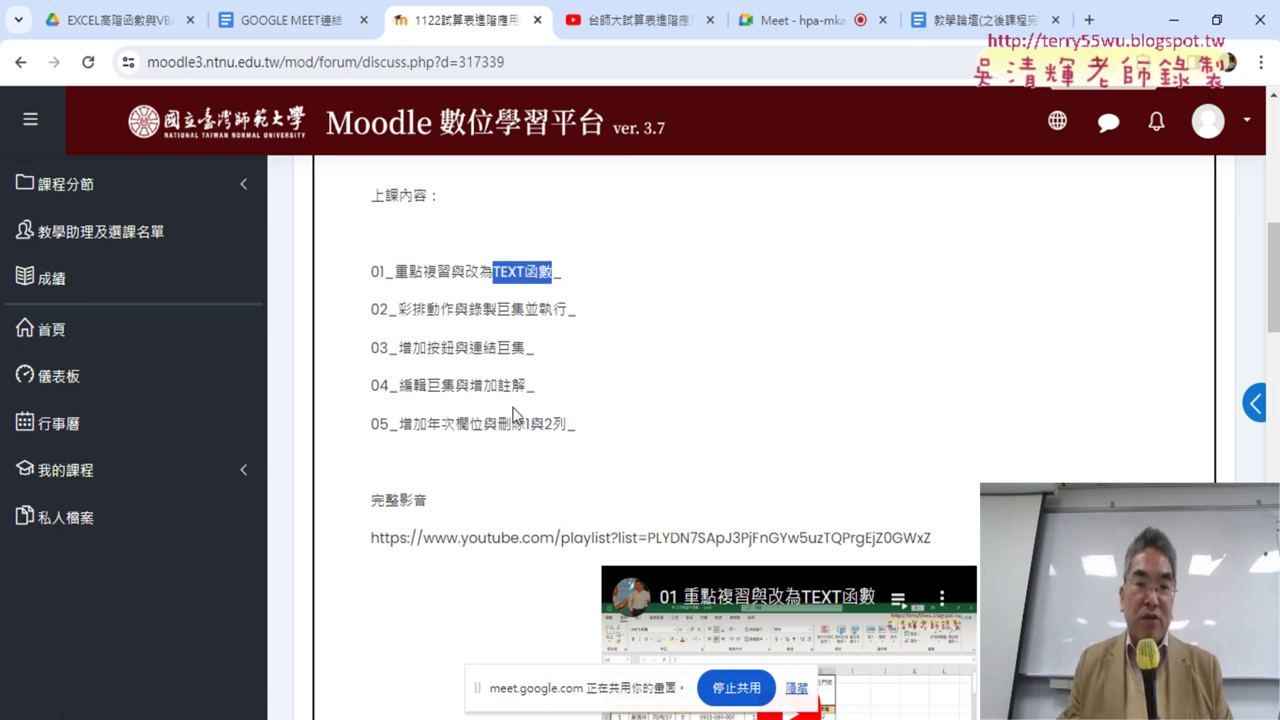
Highlight 錄製巨集 in lesson item 02 instead of TEXT函數
left_click_drag(469, 309, 524, 309)
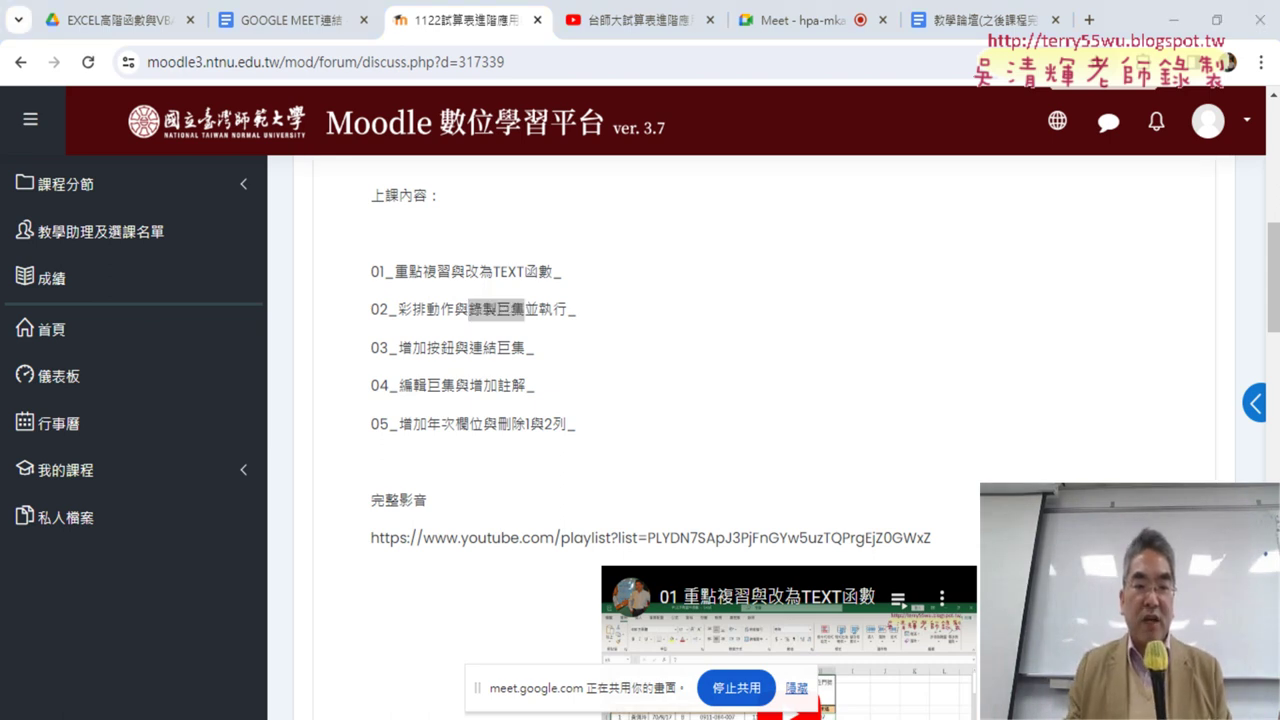
In File Explorer, open the 01文字與資料函數 folder and select the 範例_選課資料 workbook
key("alt+Tab")
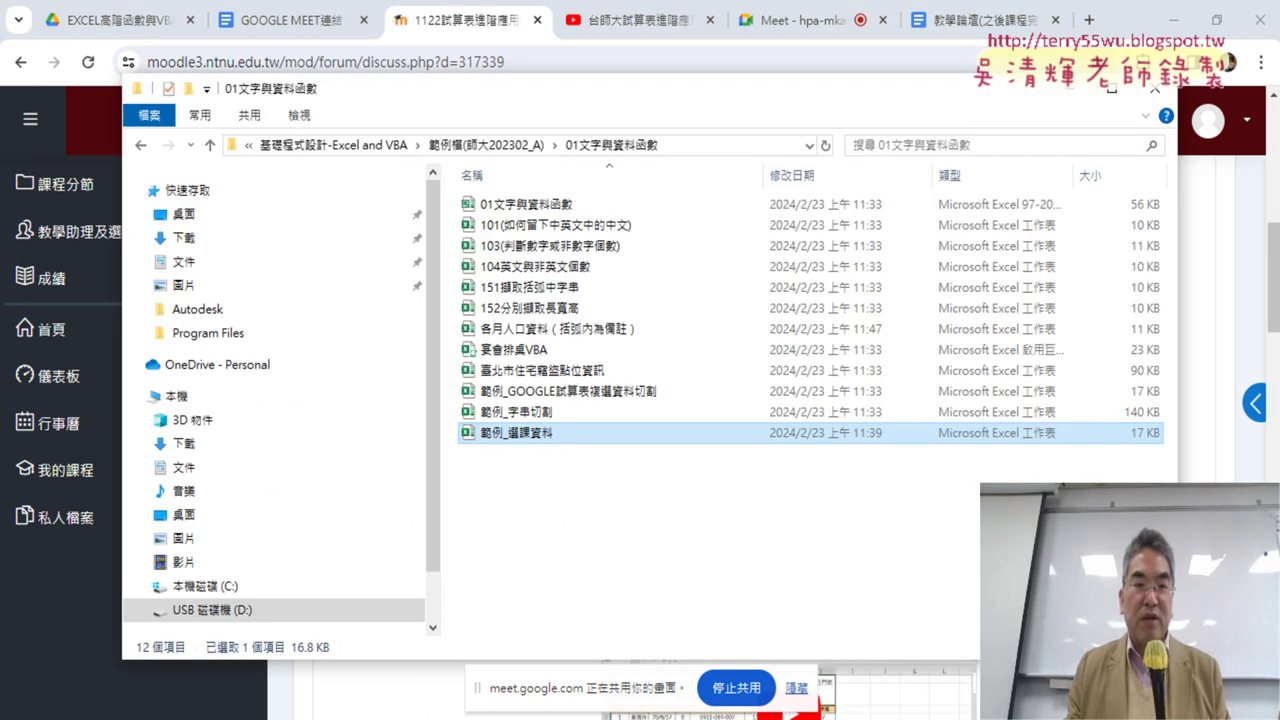
left_click(510, 146)
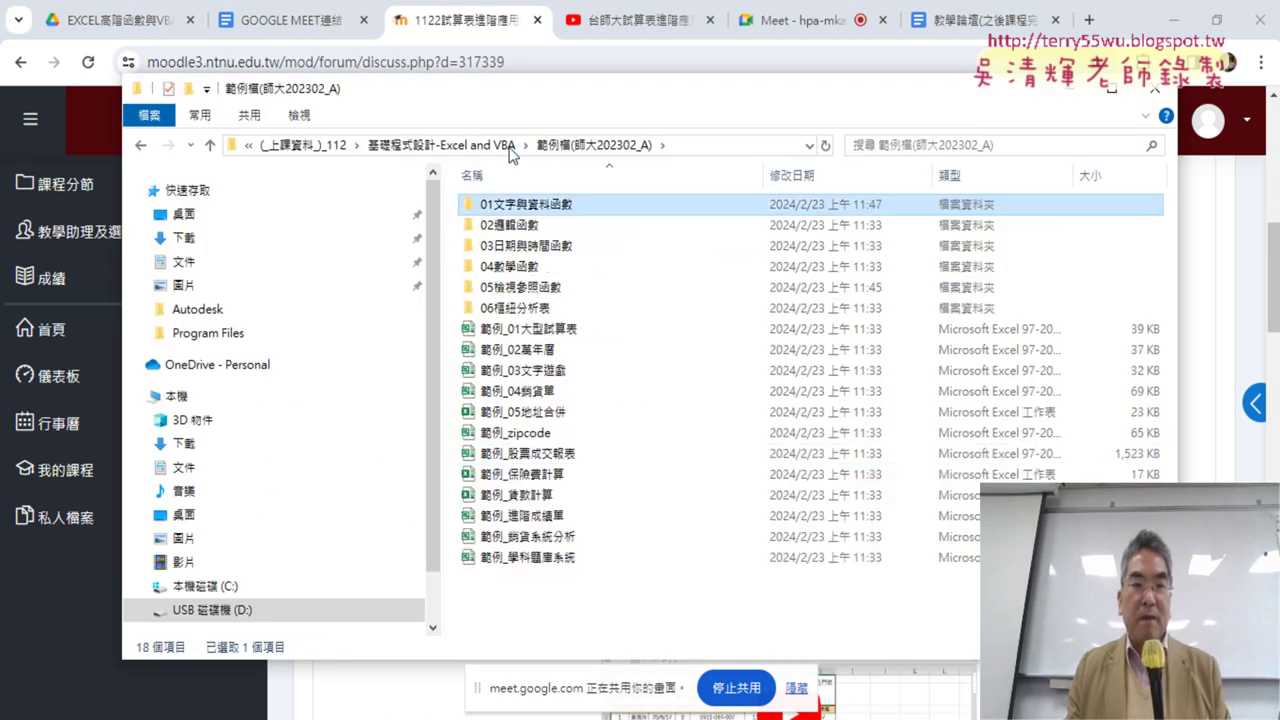
double_click(563, 213)
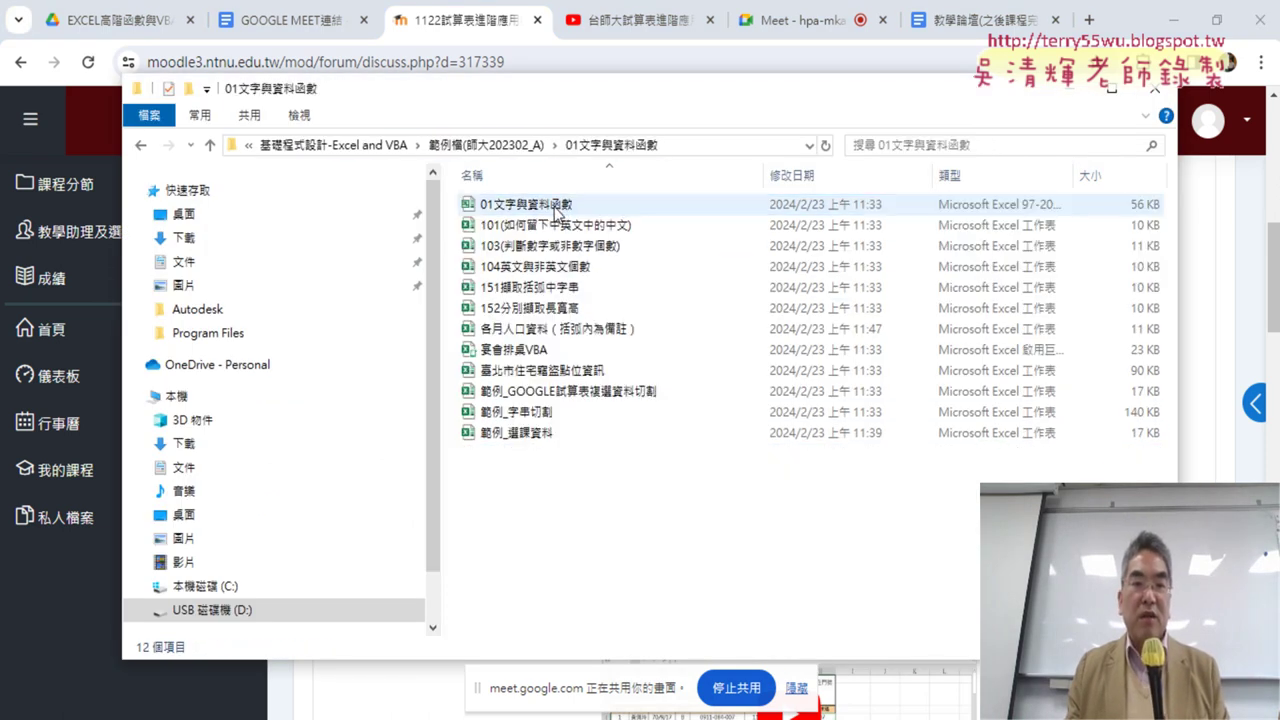
left_click(556, 206)
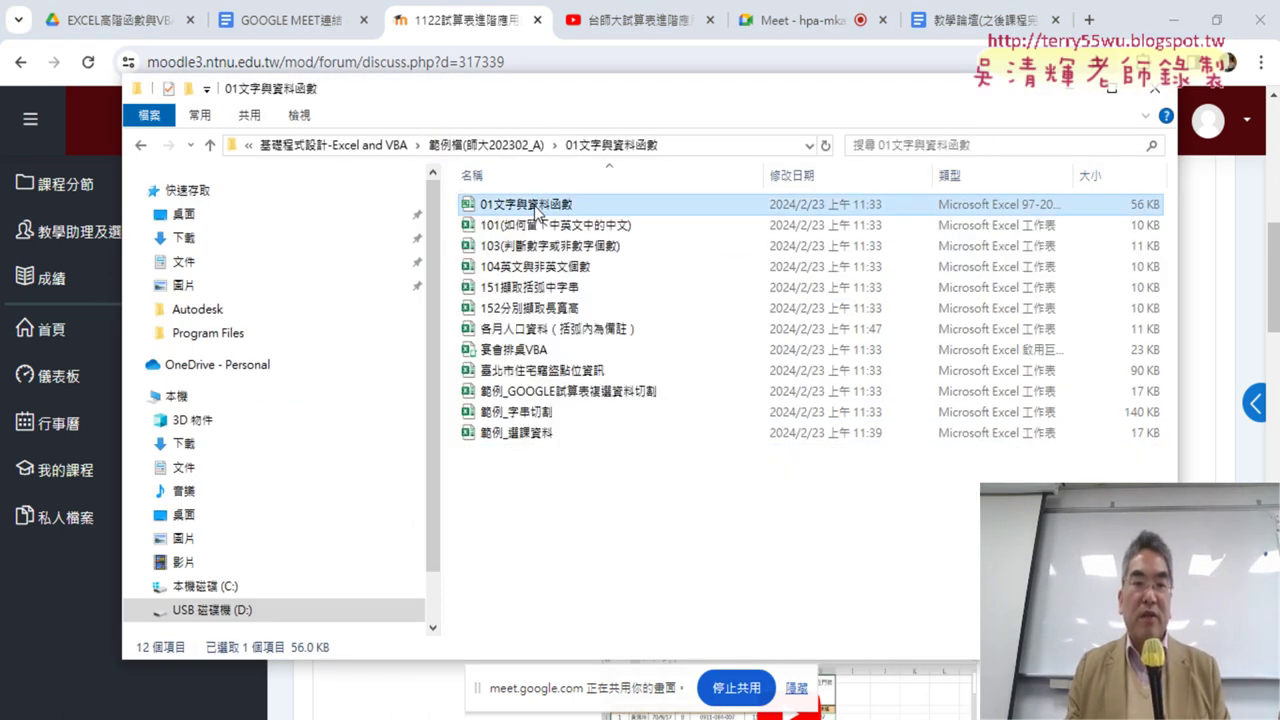
left_click(540, 440)
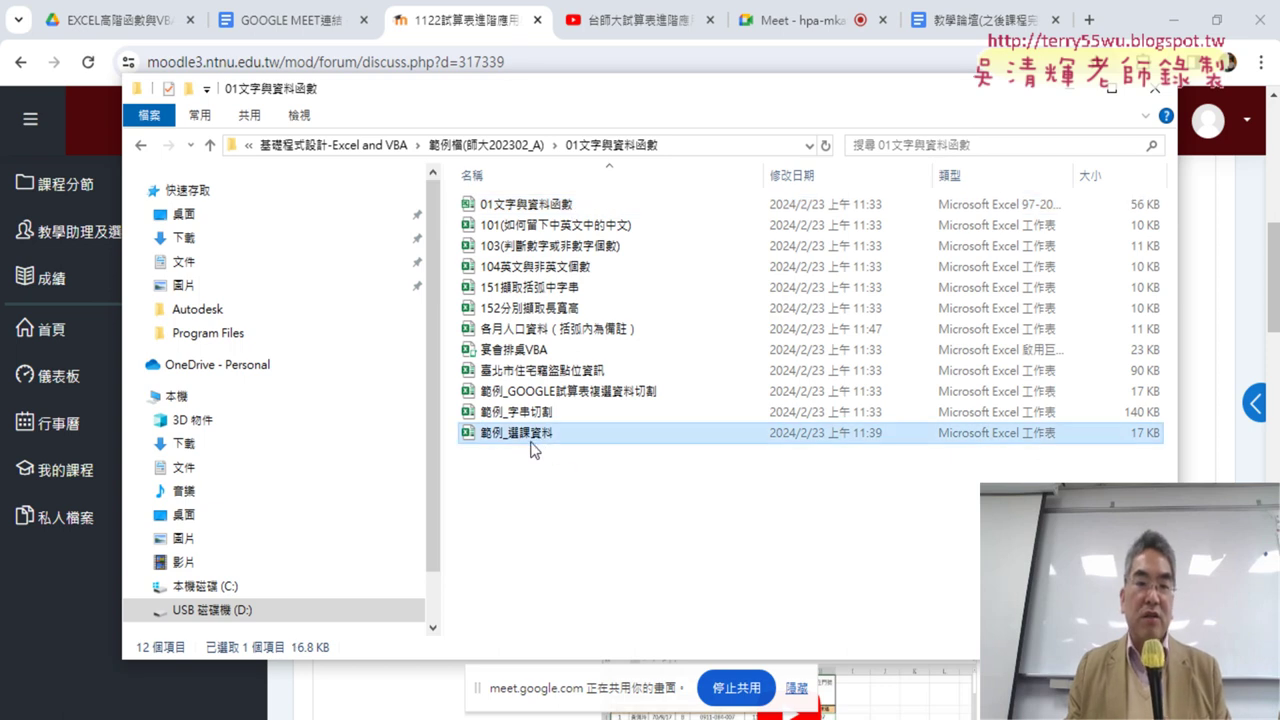
mouse_move(555, 437)
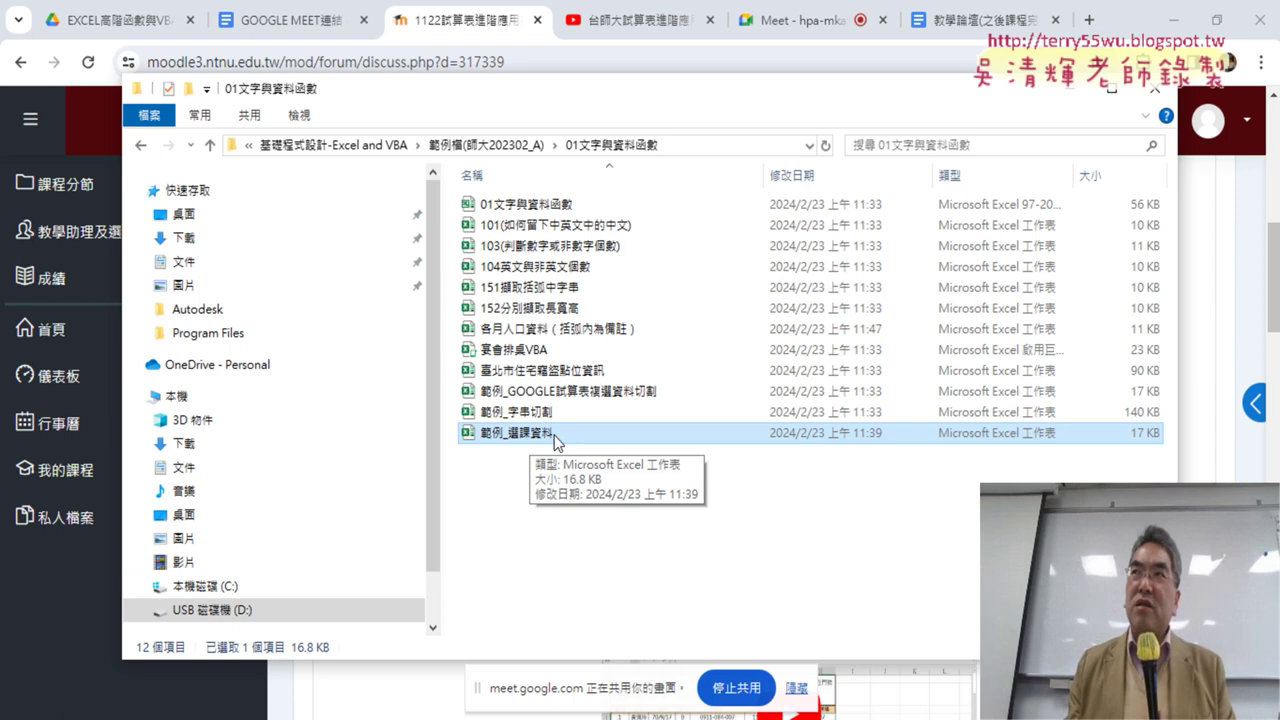
left_click(615, 715)
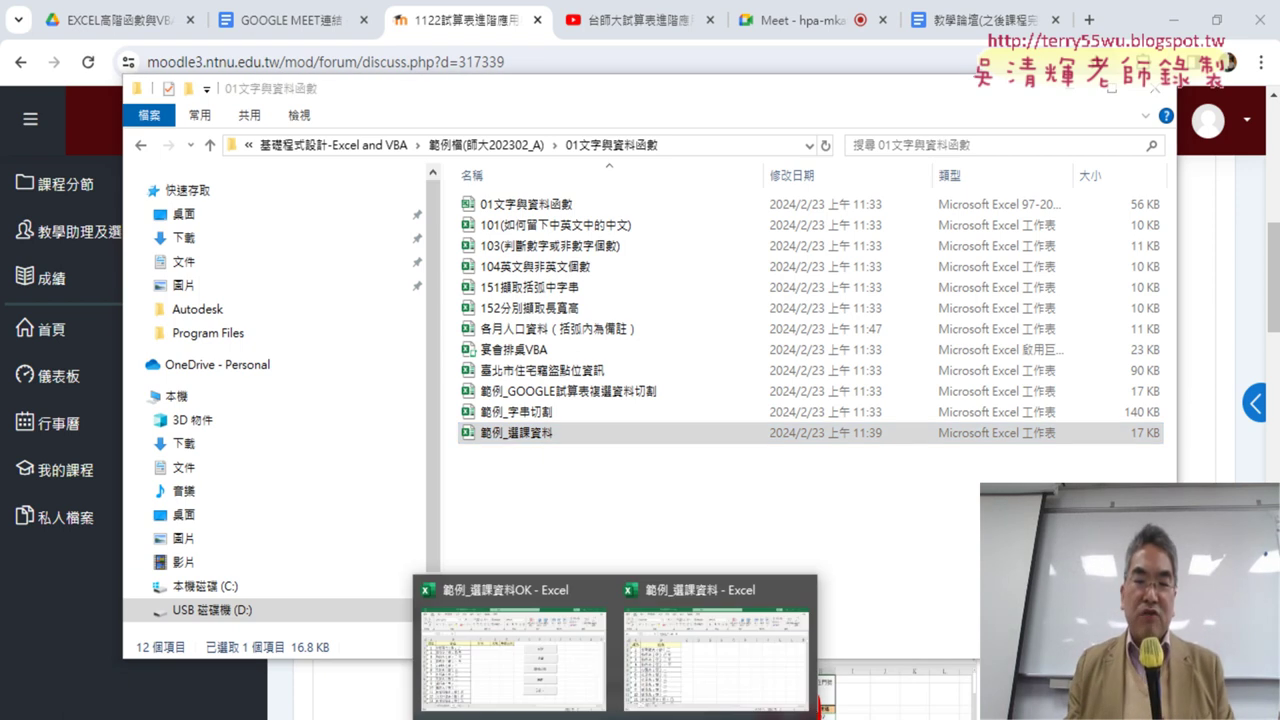
Bring 範例_選課資料 forward and check the data's extent with Ctrl+Down/Up
left_click(716, 655)
left_click(566, 437)
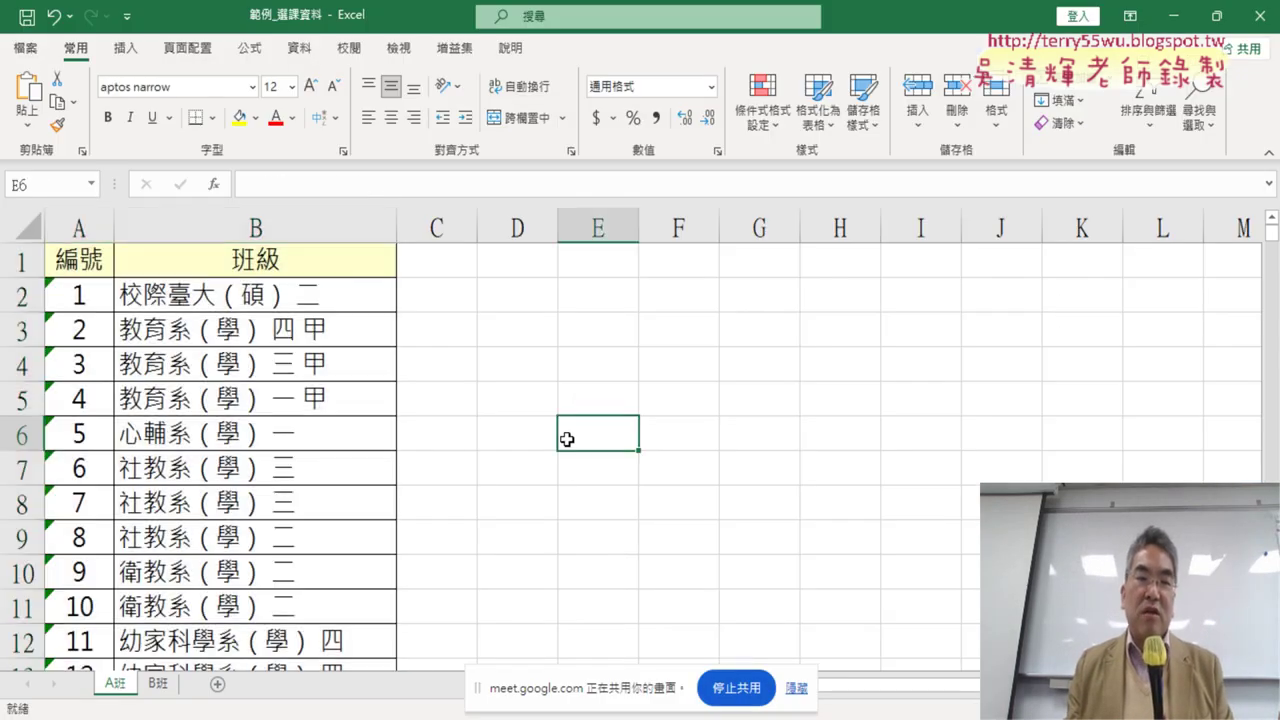
left_click(88, 262)
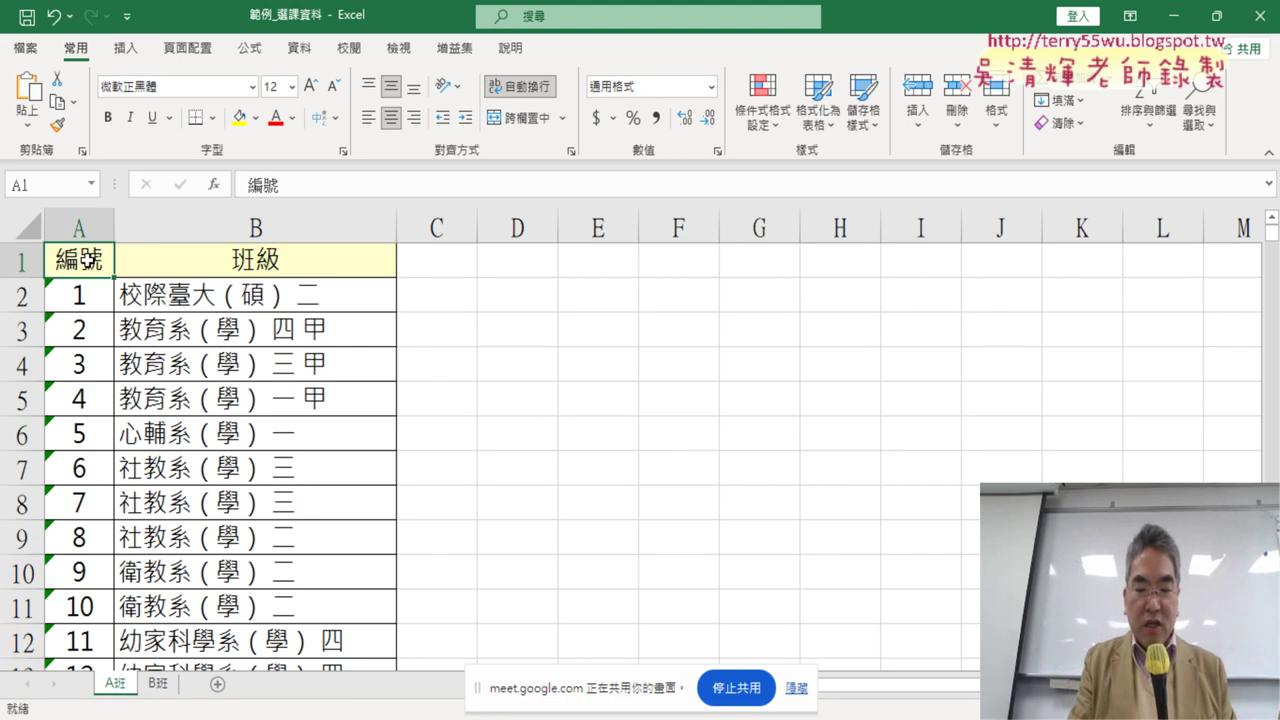
key("ctrl+Down")
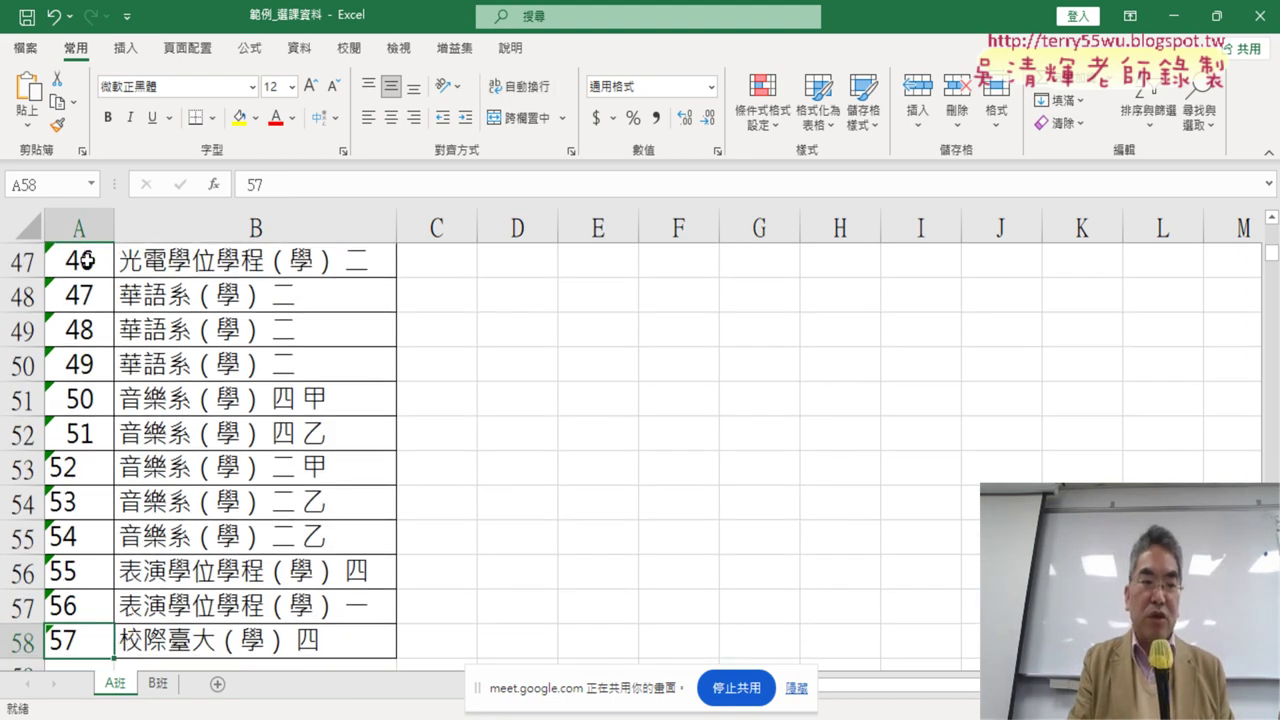
key("ctrl+Up")
key("ctrl+Down")
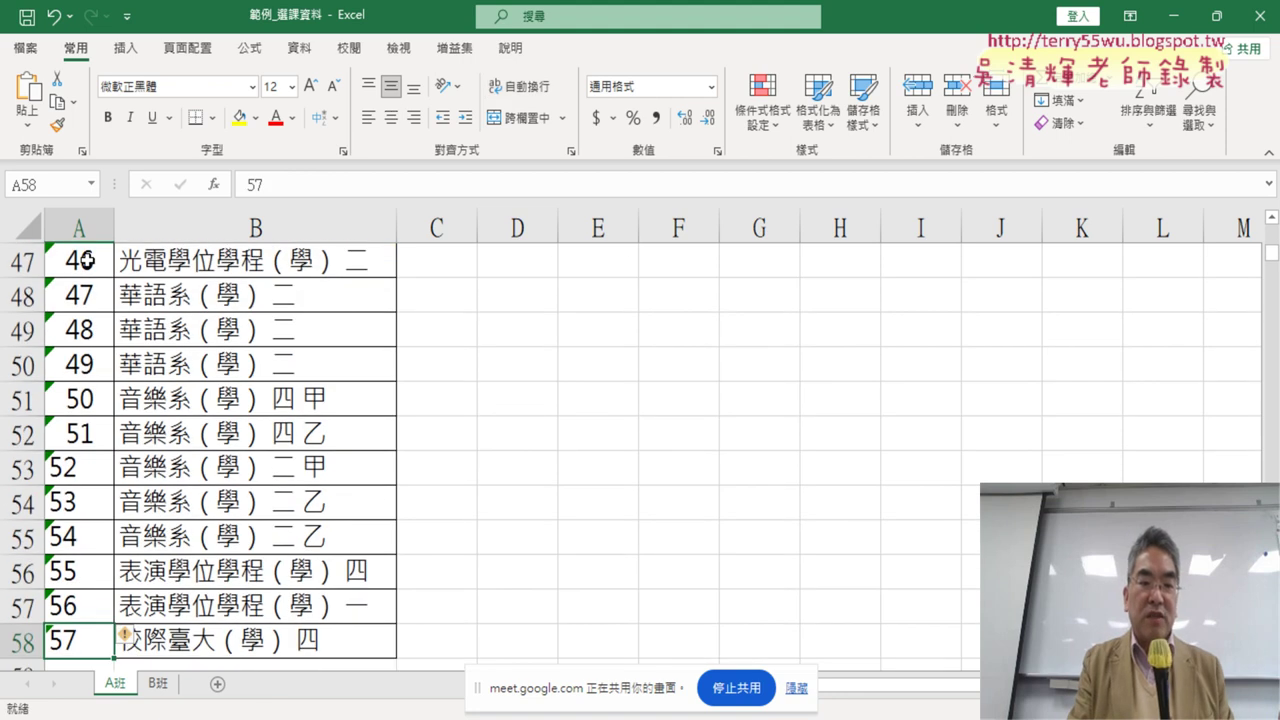
key("ctrl+Up")
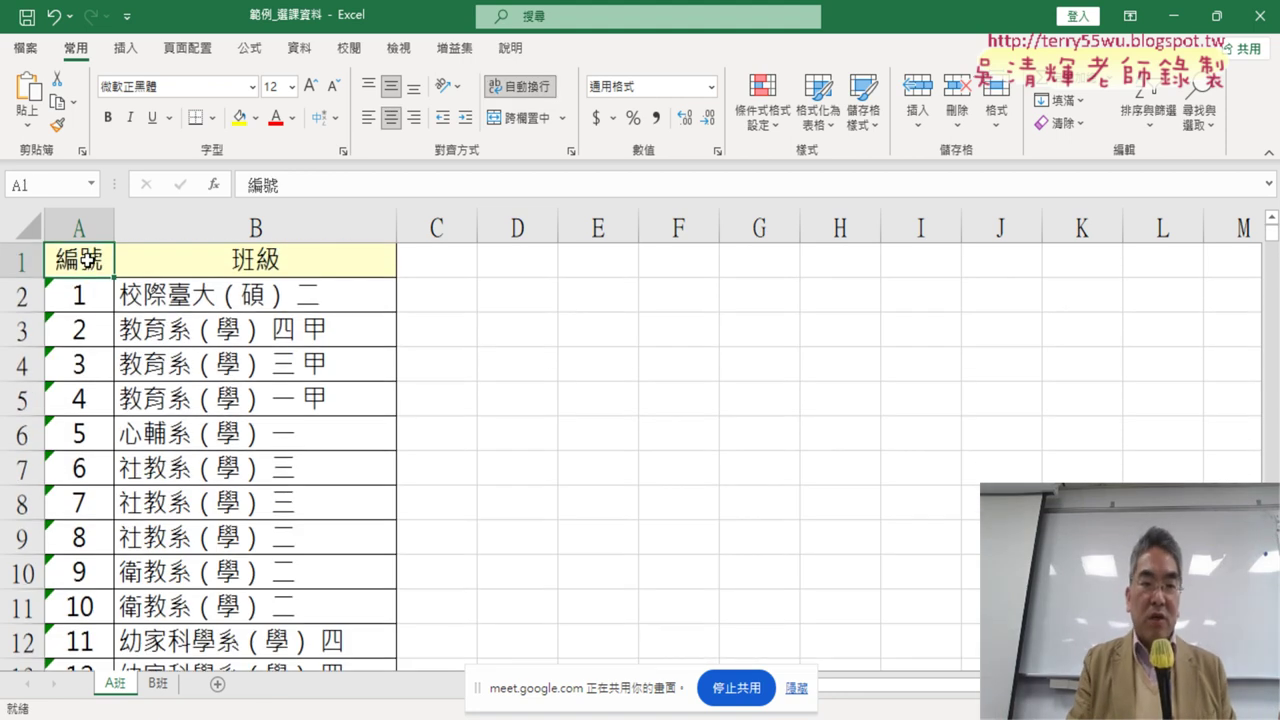
key("Right")
key("Down")
key("Down")
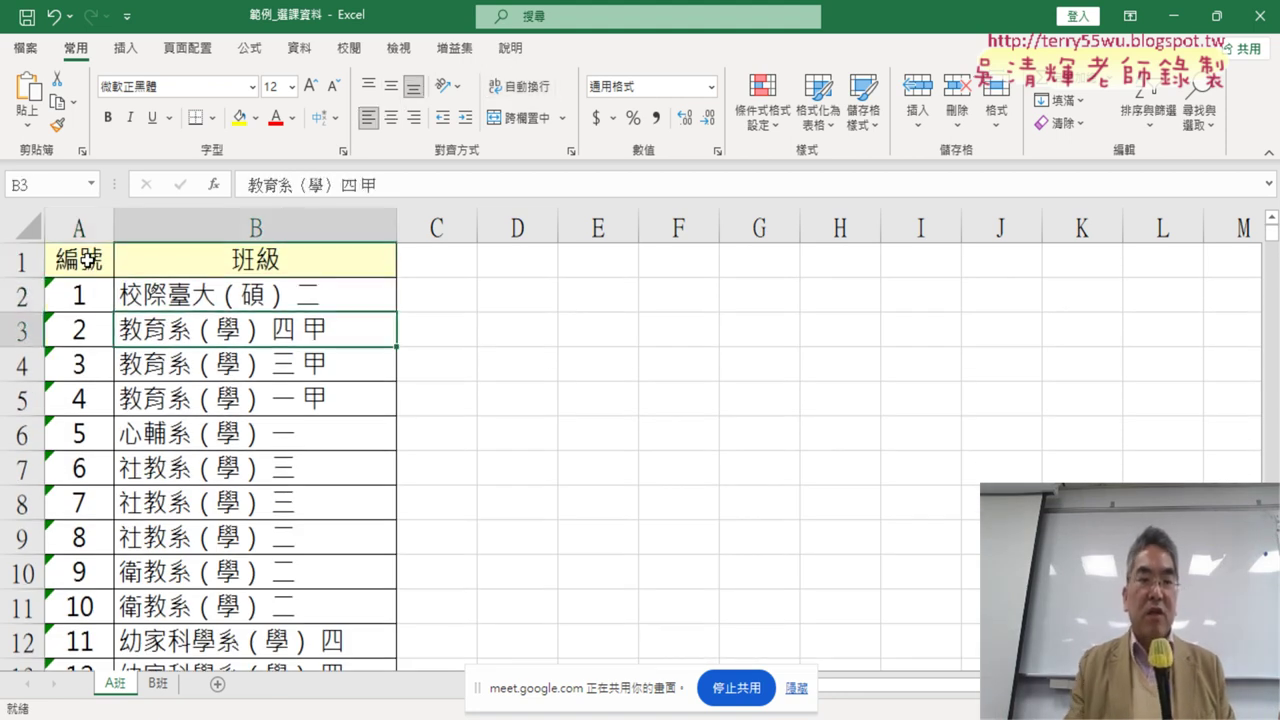
Select the 班級 column, review its class entries, and go to empty cell C1
left_click(263, 222)
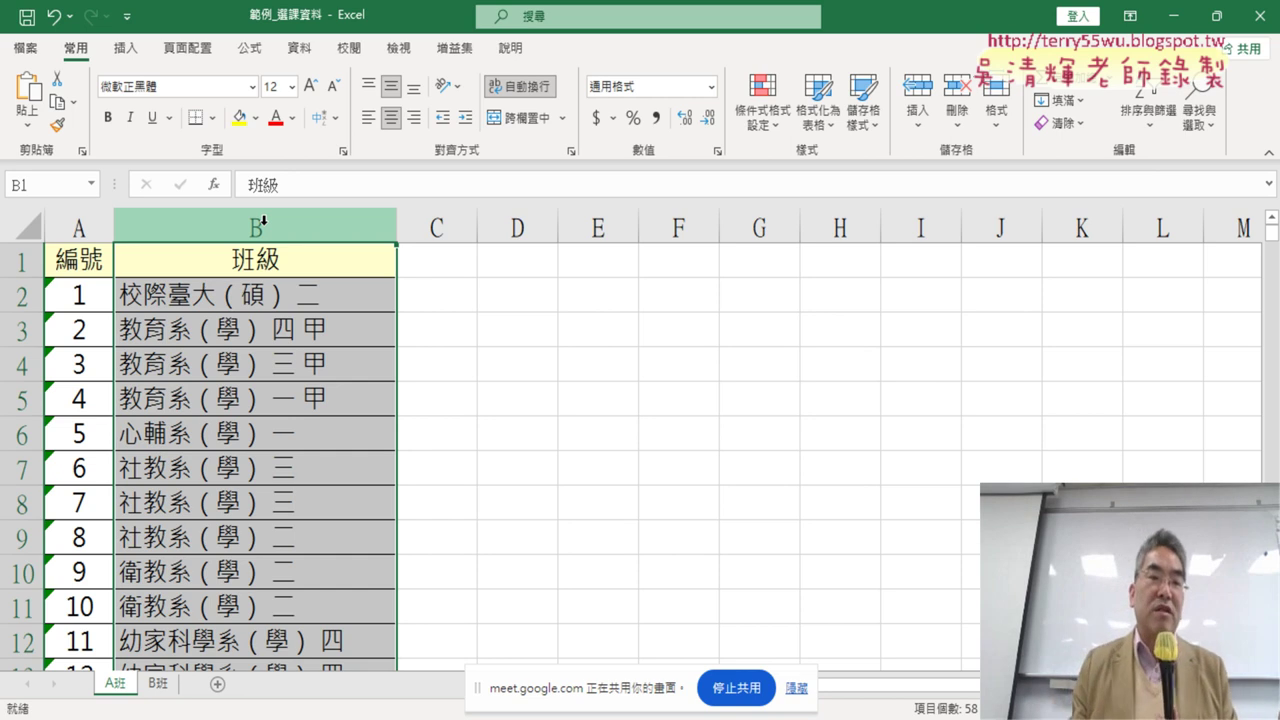
left_click(166, 300)
left_click(158, 331)
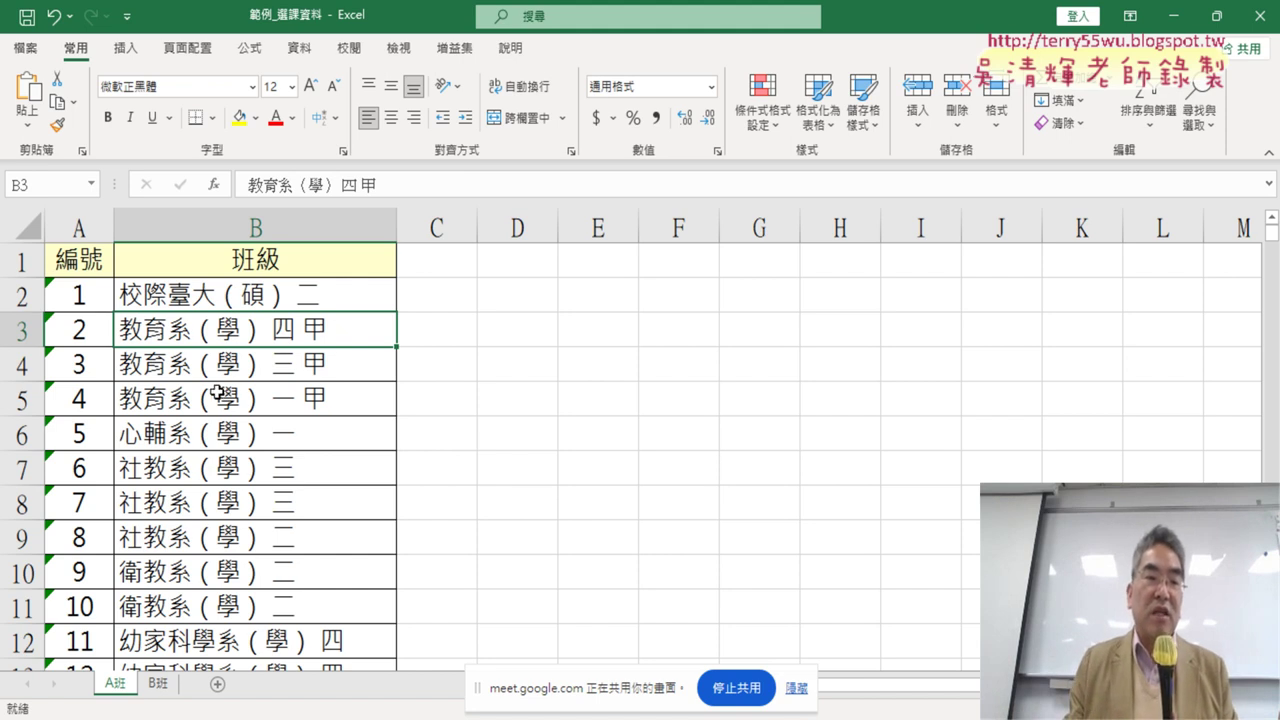
scroll(216, 388, "down", 2)
scroll(216, 388, "up", 2)
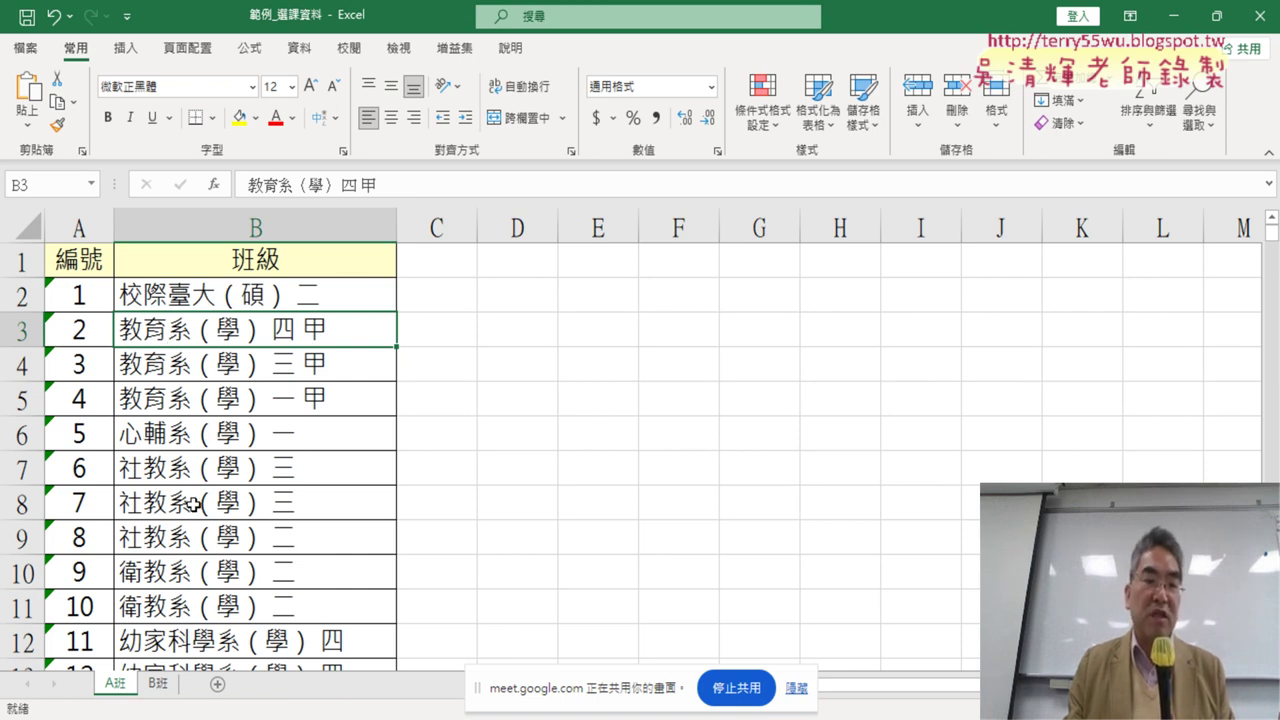
scroll(192, 500, "down", 2)
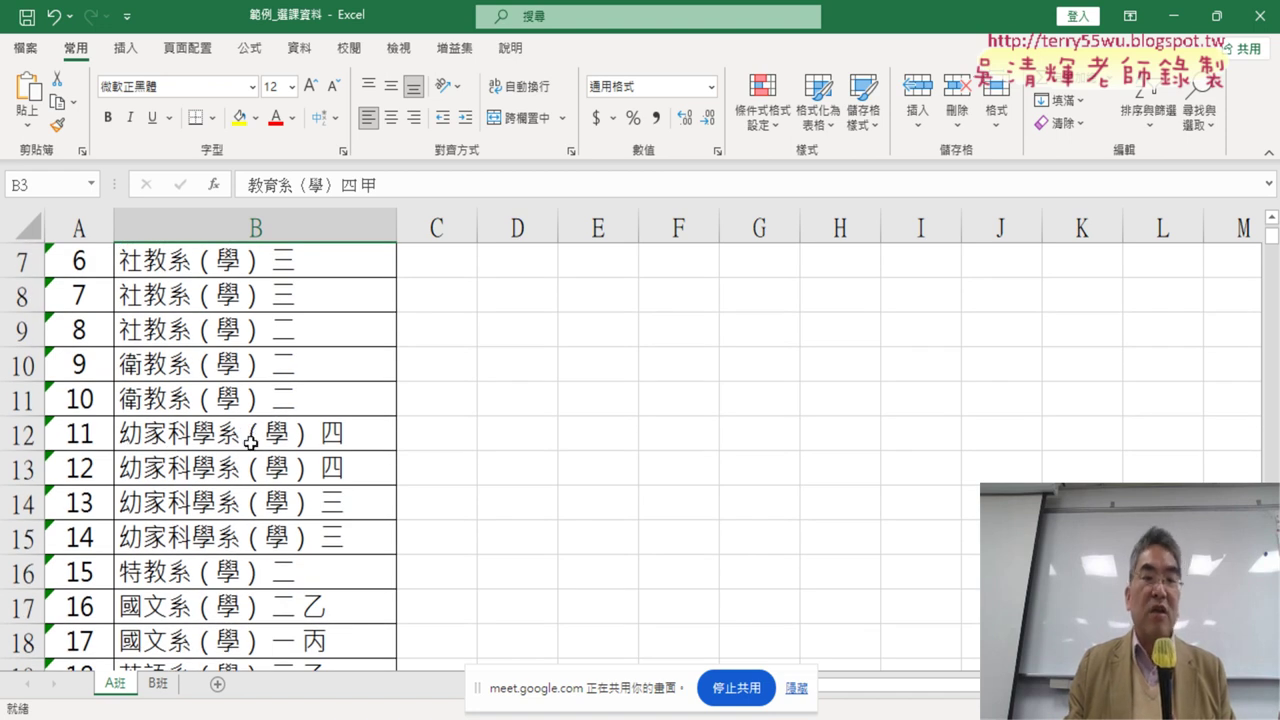
scroll(240, 440, "up", 2)
left_click(436, 266)
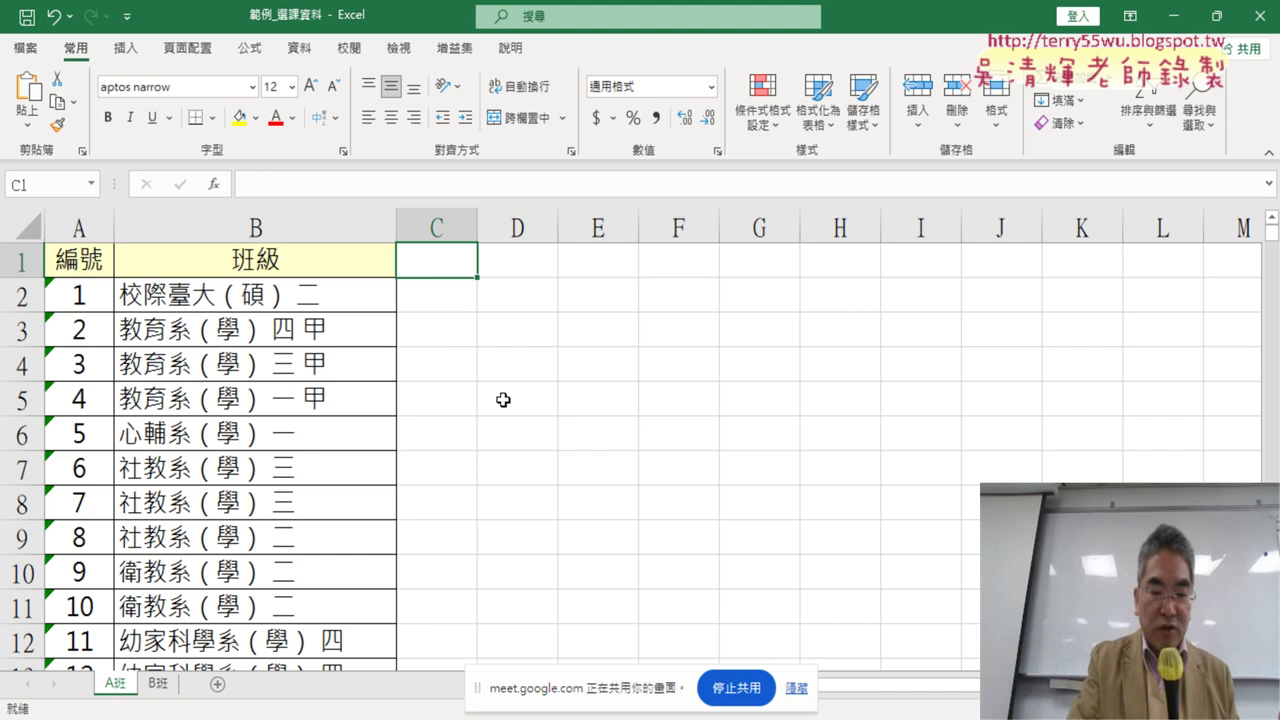
Type the heading 系所 into C1 using Bopomofo input
type("ㄒㄧ4")
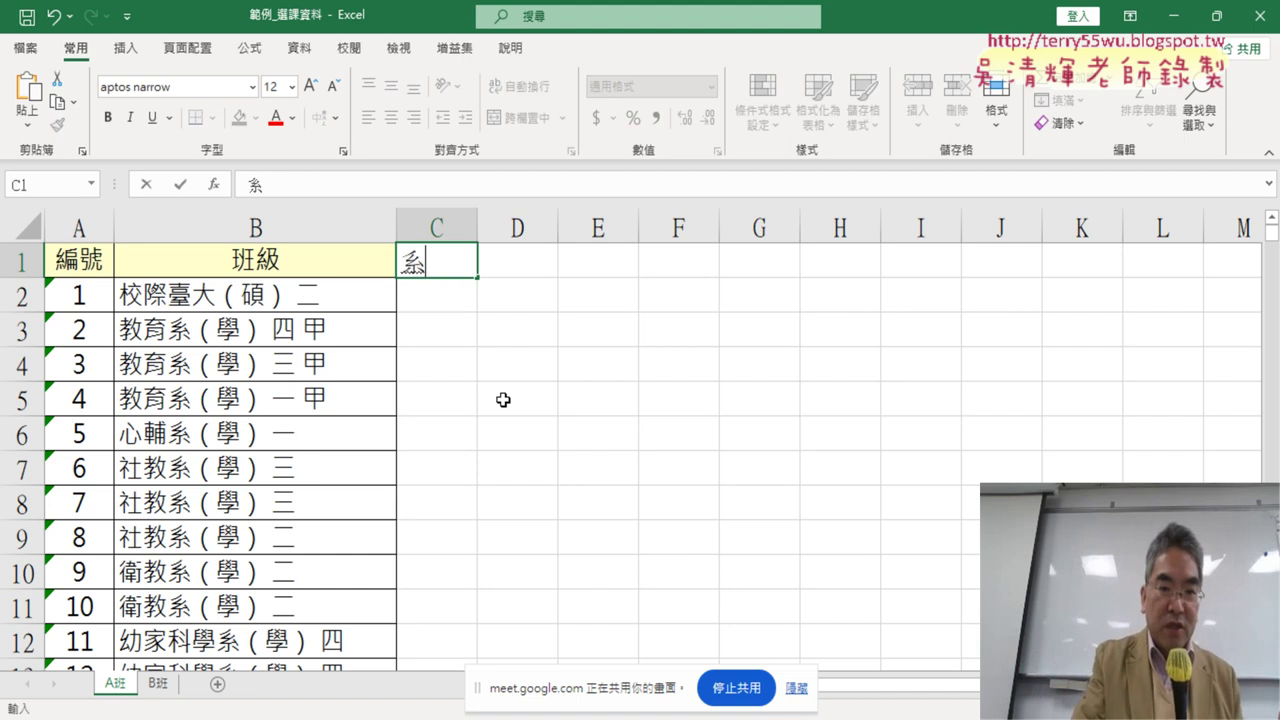
type("ㄙㄨ")
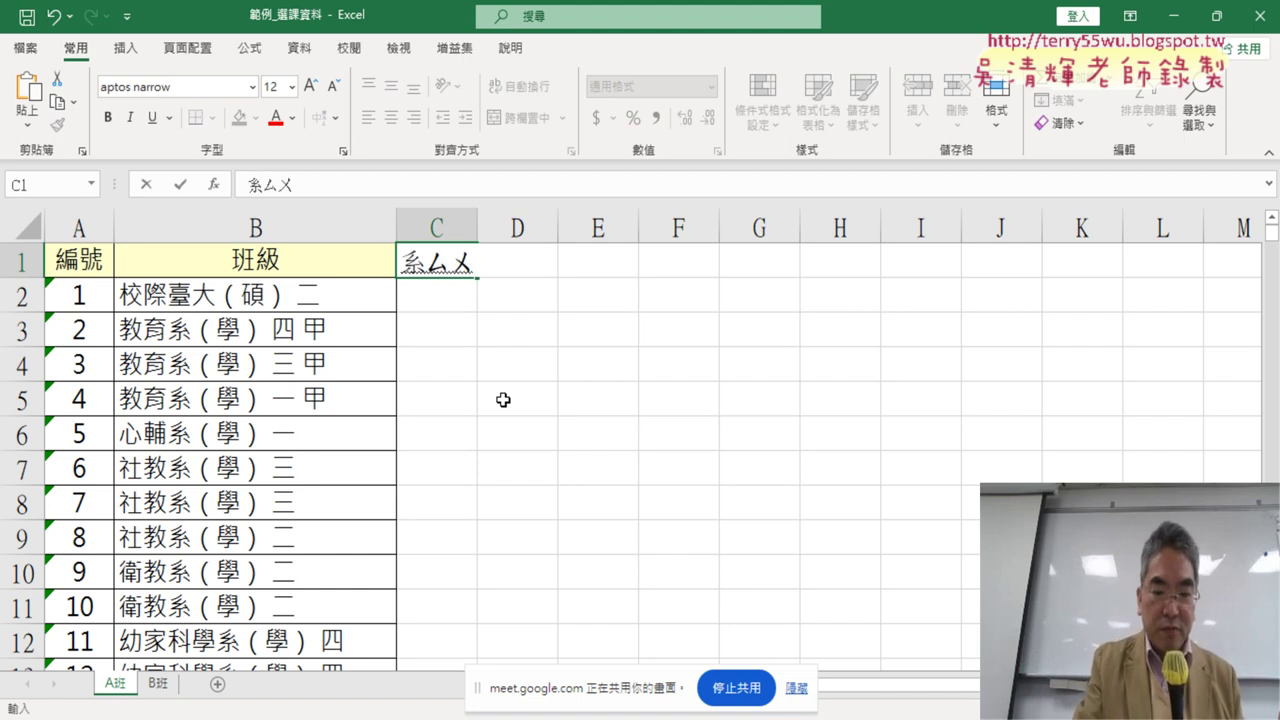
type("ㄛ3")
key("Return")
key("Return")
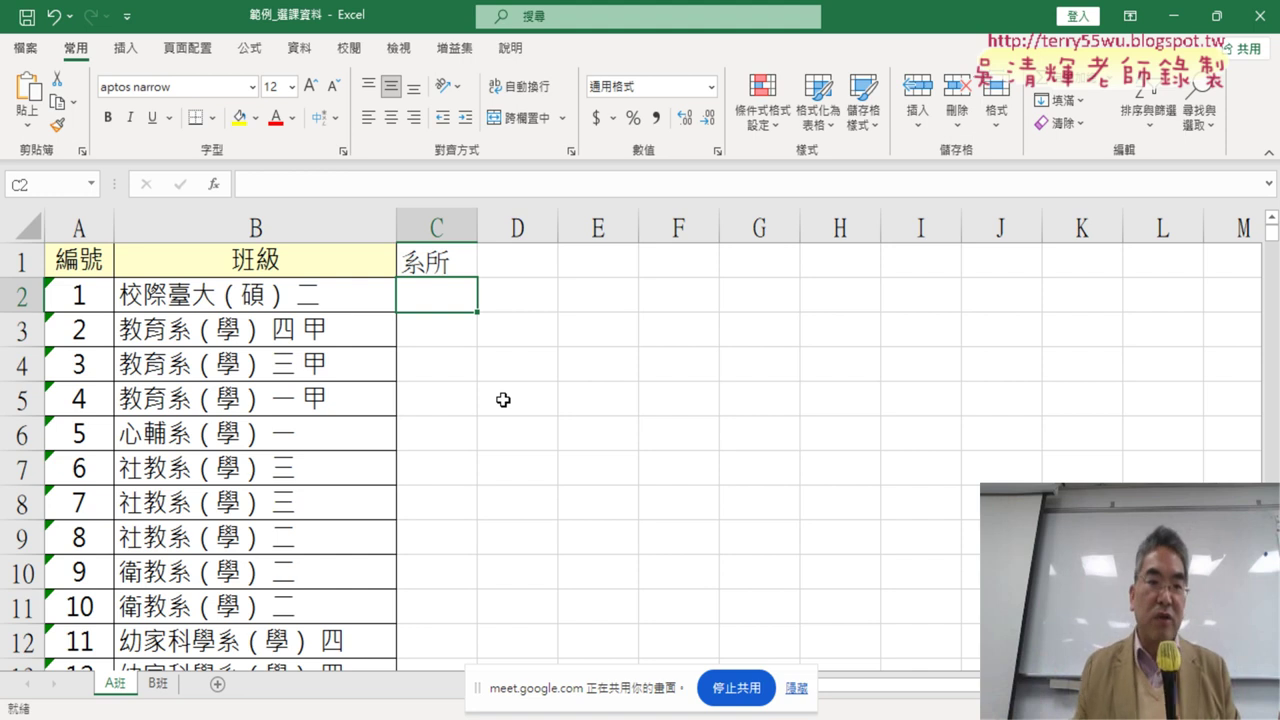
left_click(526, 265)
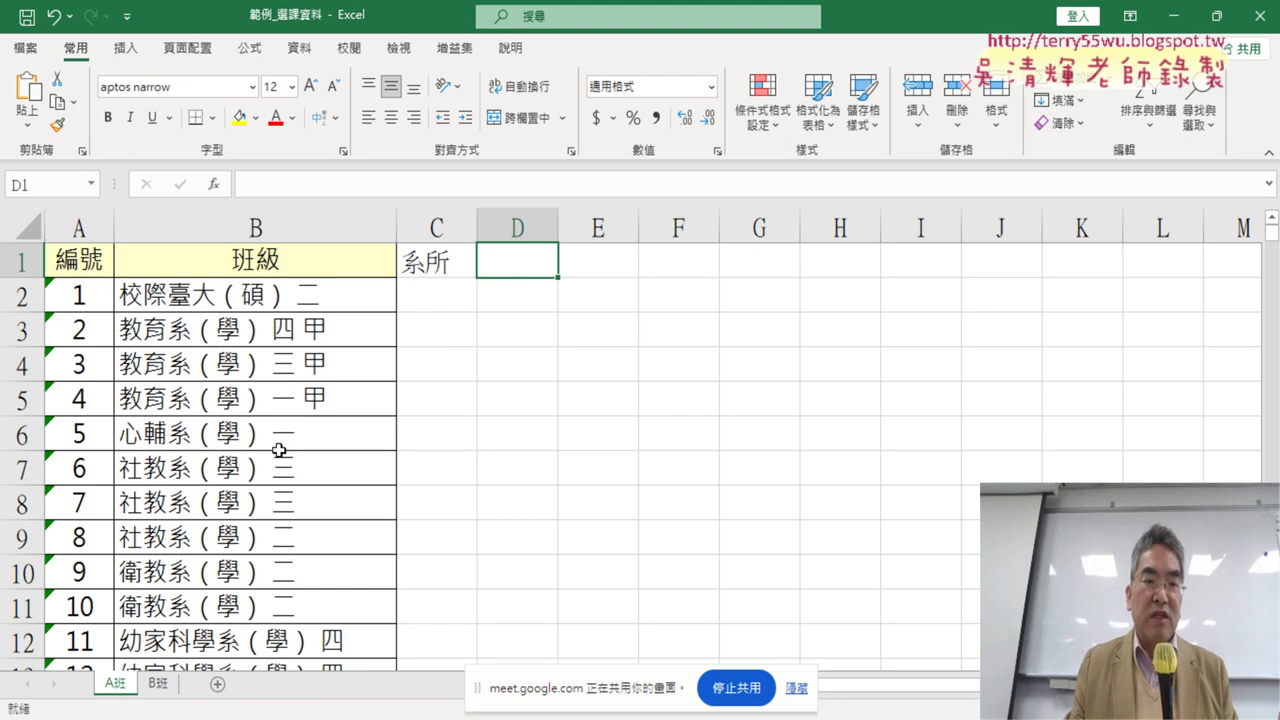
Add the headings 年級 in D1 and 學碩士班 in E1
double_click(523, 259)
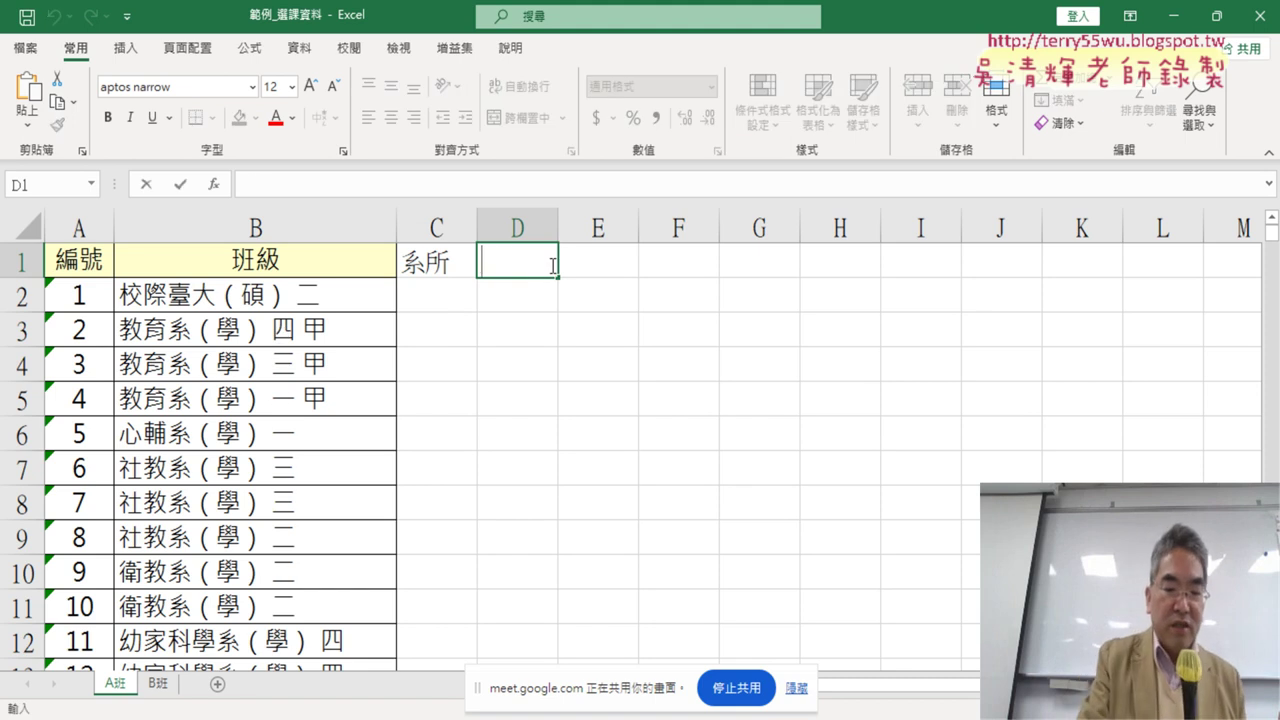
type("ㄋㄧㄢˊ")
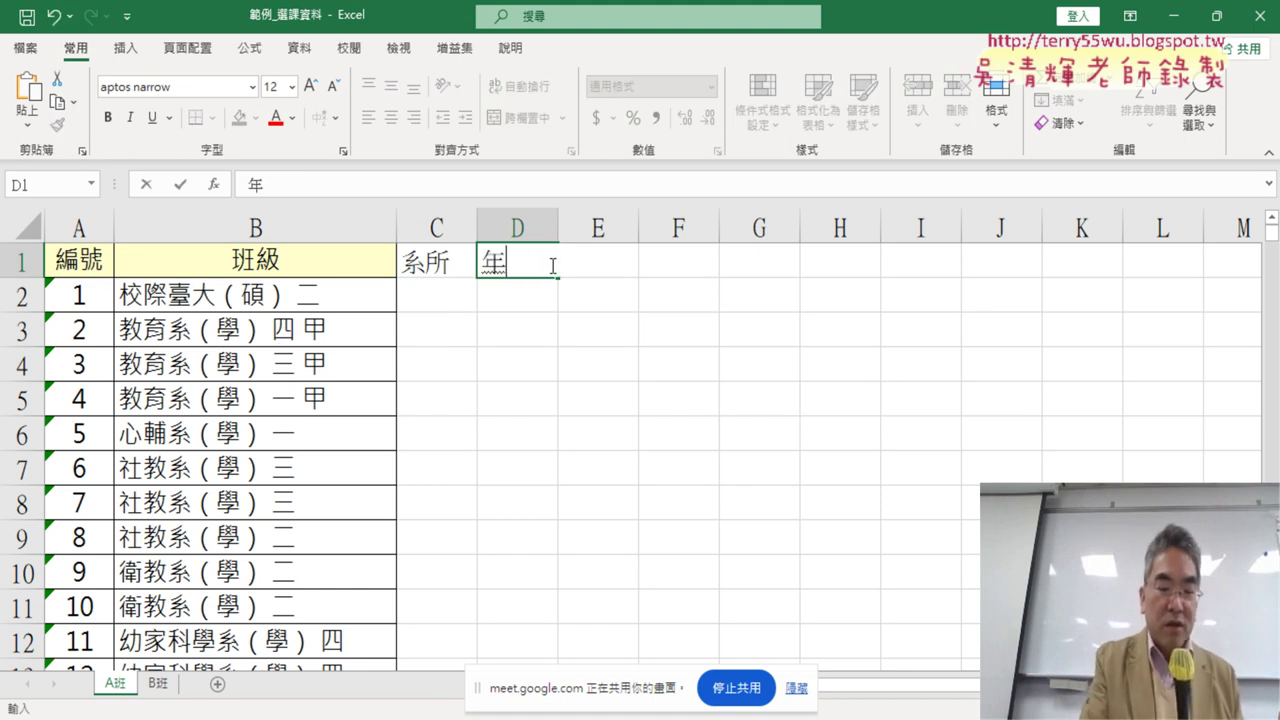
type("ㄑㄧ")
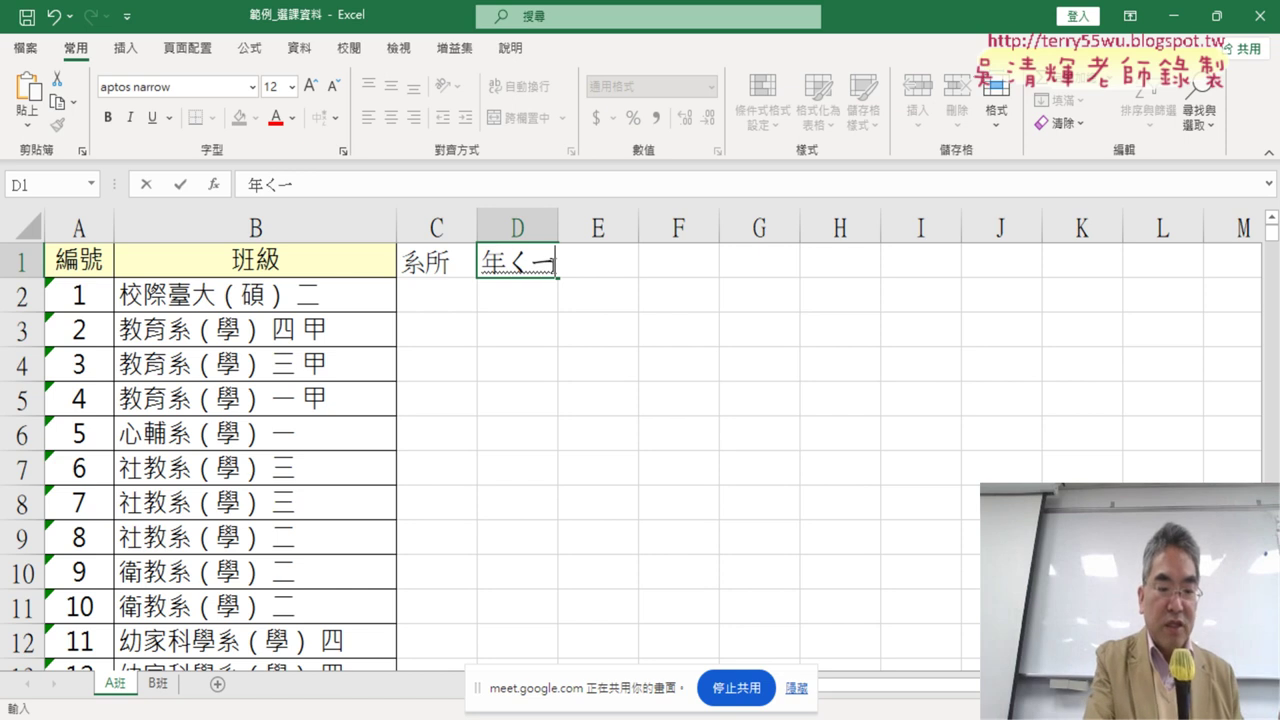
type("ㄐ")
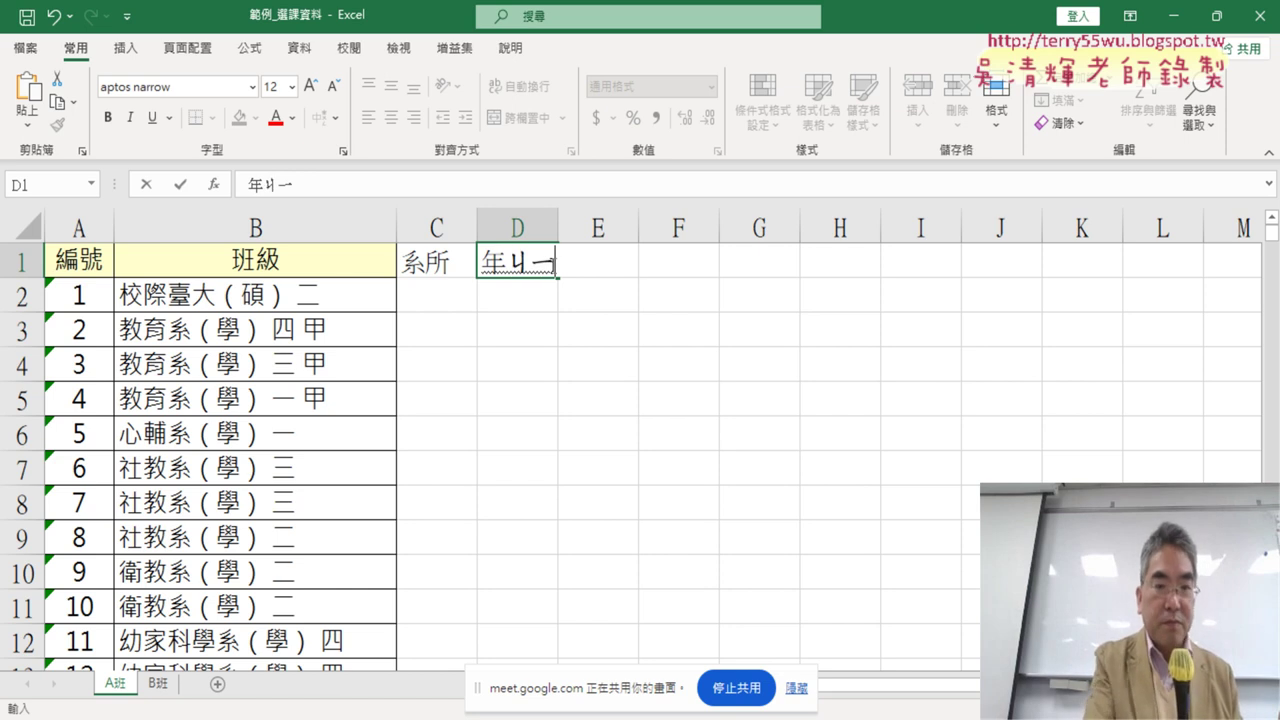
type("ˊ")
key("Return")
key("Return")
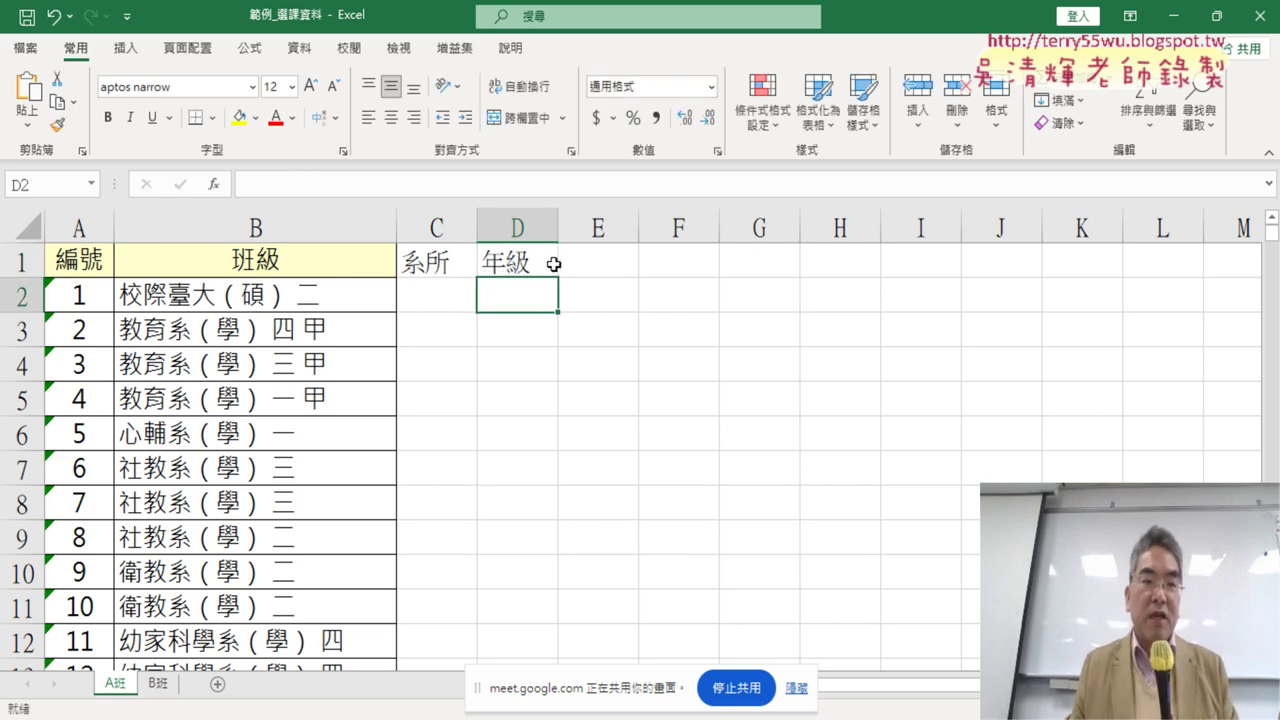
left_click(600, 264)
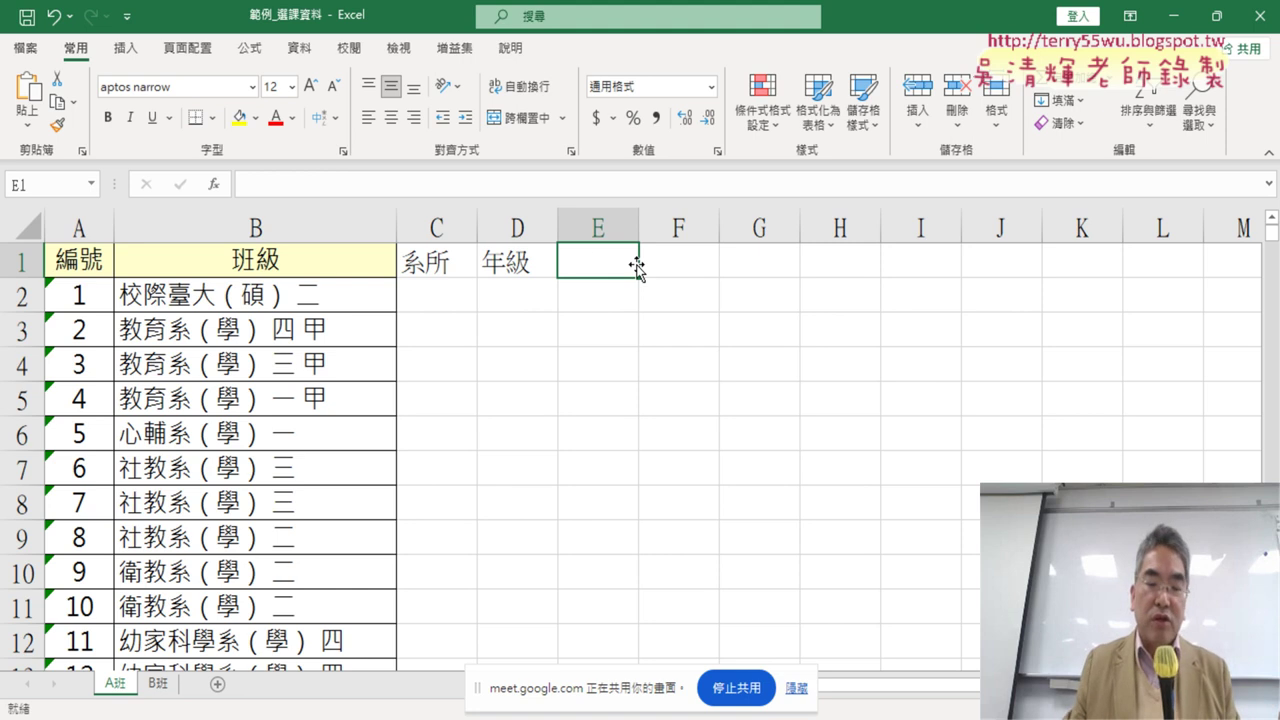
type("ㄒㄩㄝˊ")
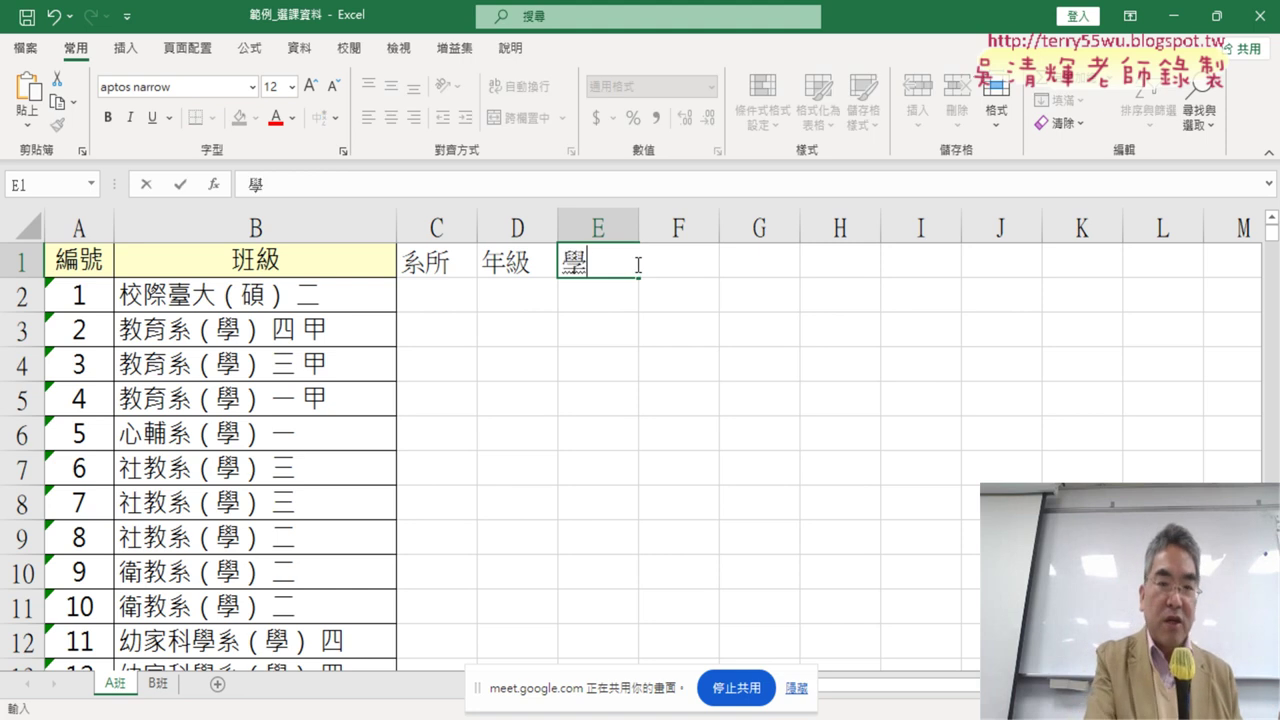
type("ㄕㄨㄛ")
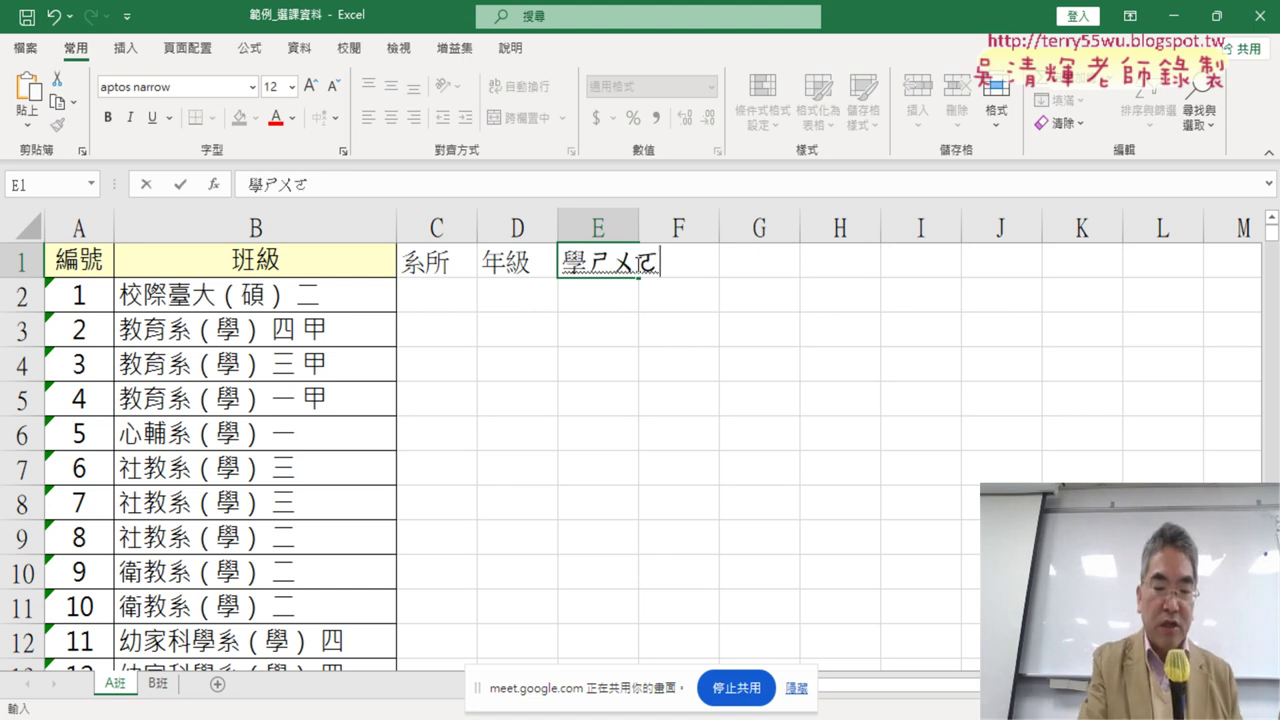
type("ˋ")
type("ㄕ")
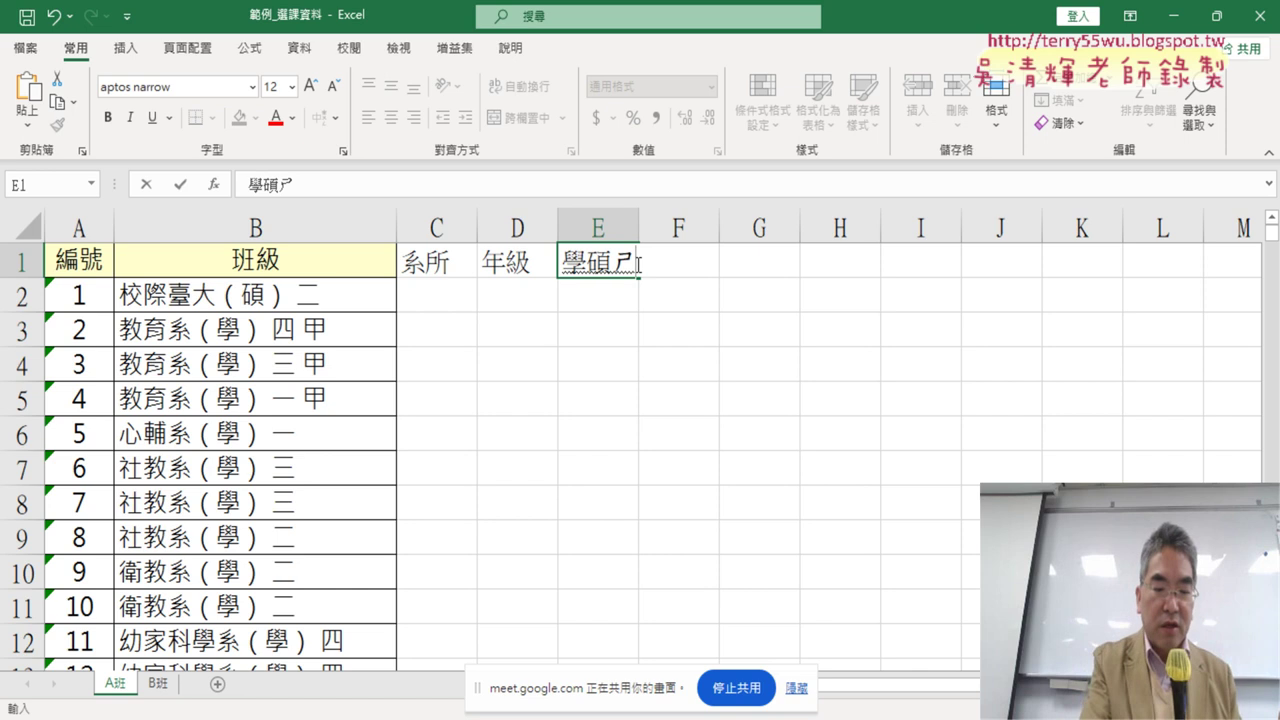
type("ˋㄅㄢ")
key("space")
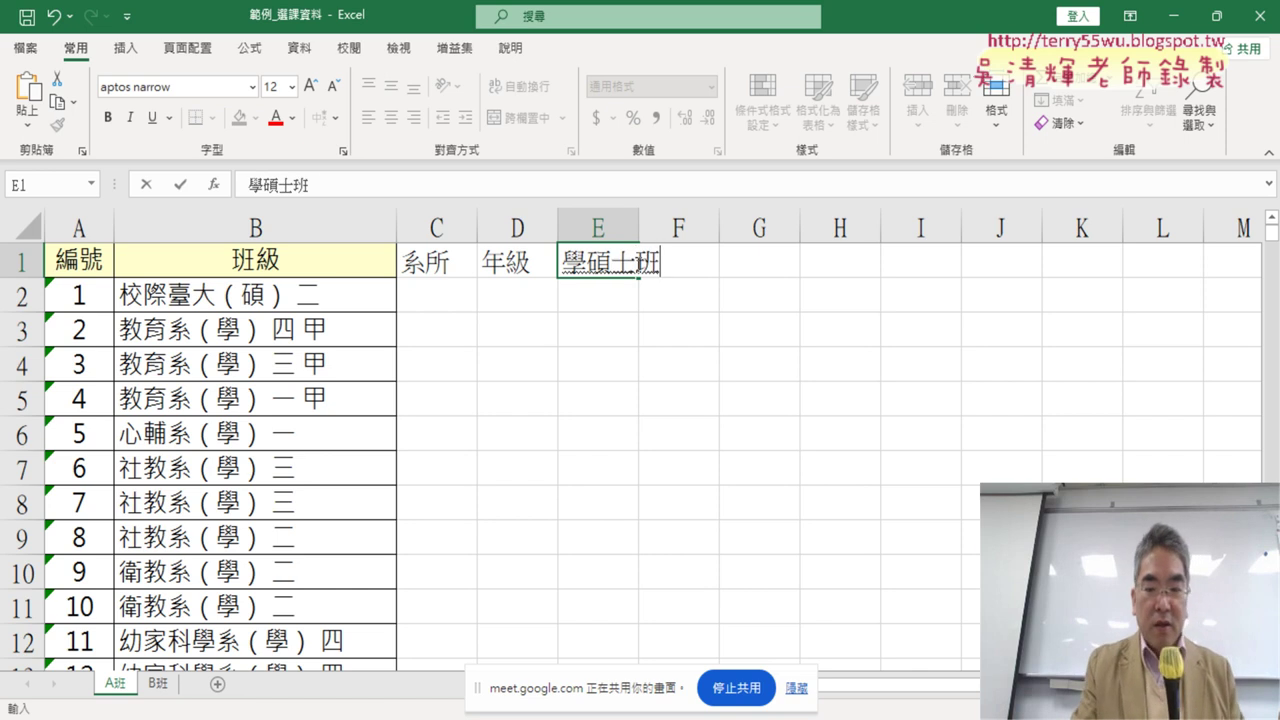
key("Return")
key("Return")
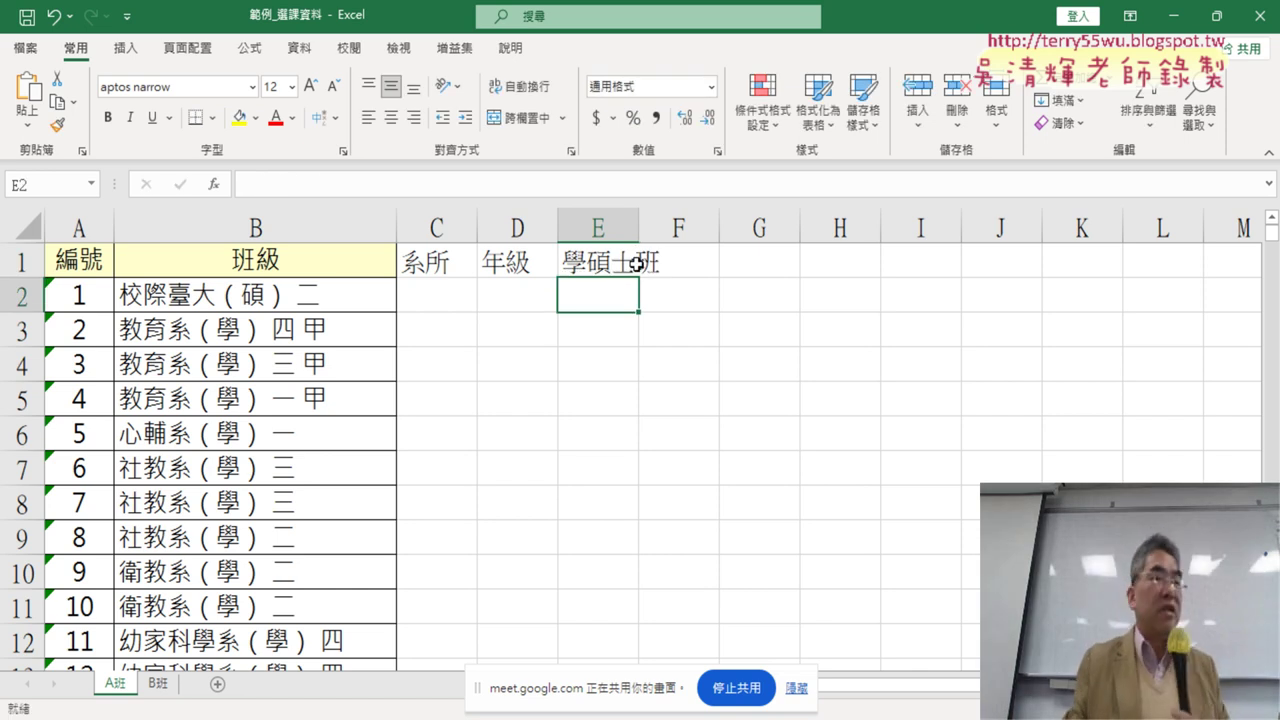
left_click(268, 234)
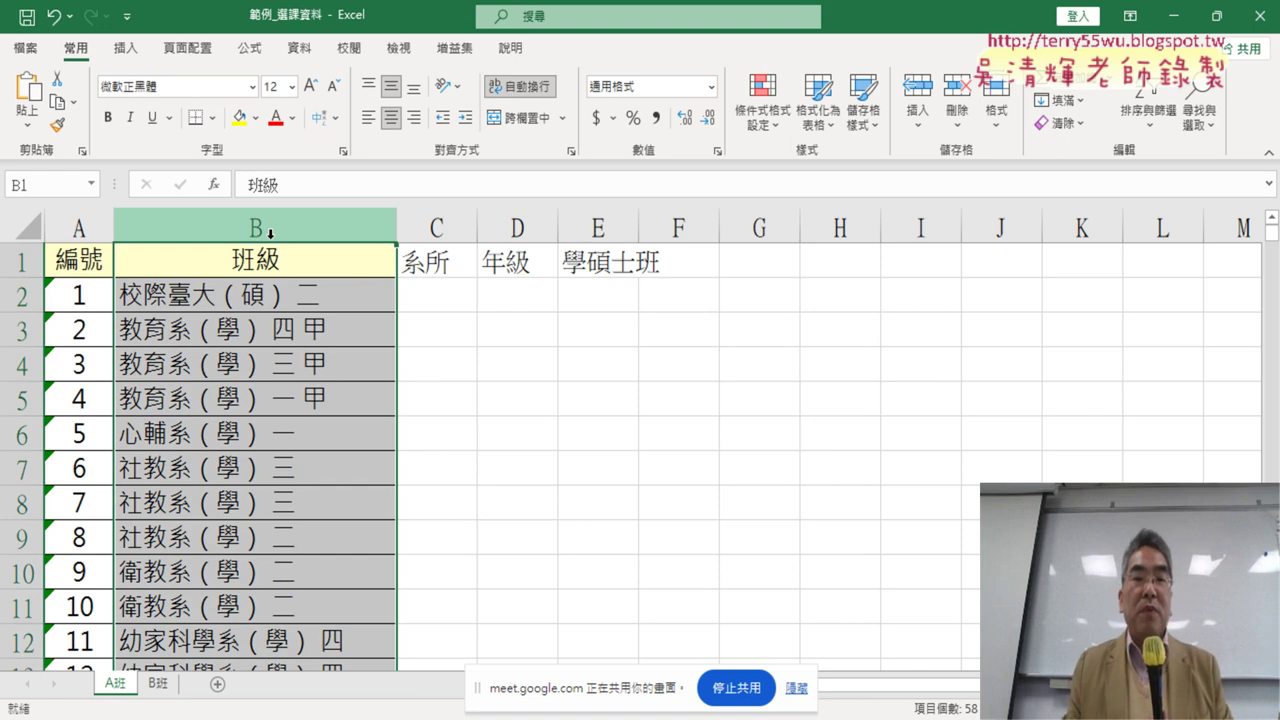
mouse_move(440, 262)
left_mouse_down()
mouse_move(606, 277)
mouse_move(657, 264)
mouse_move(627, 268)
left_mouse_up()
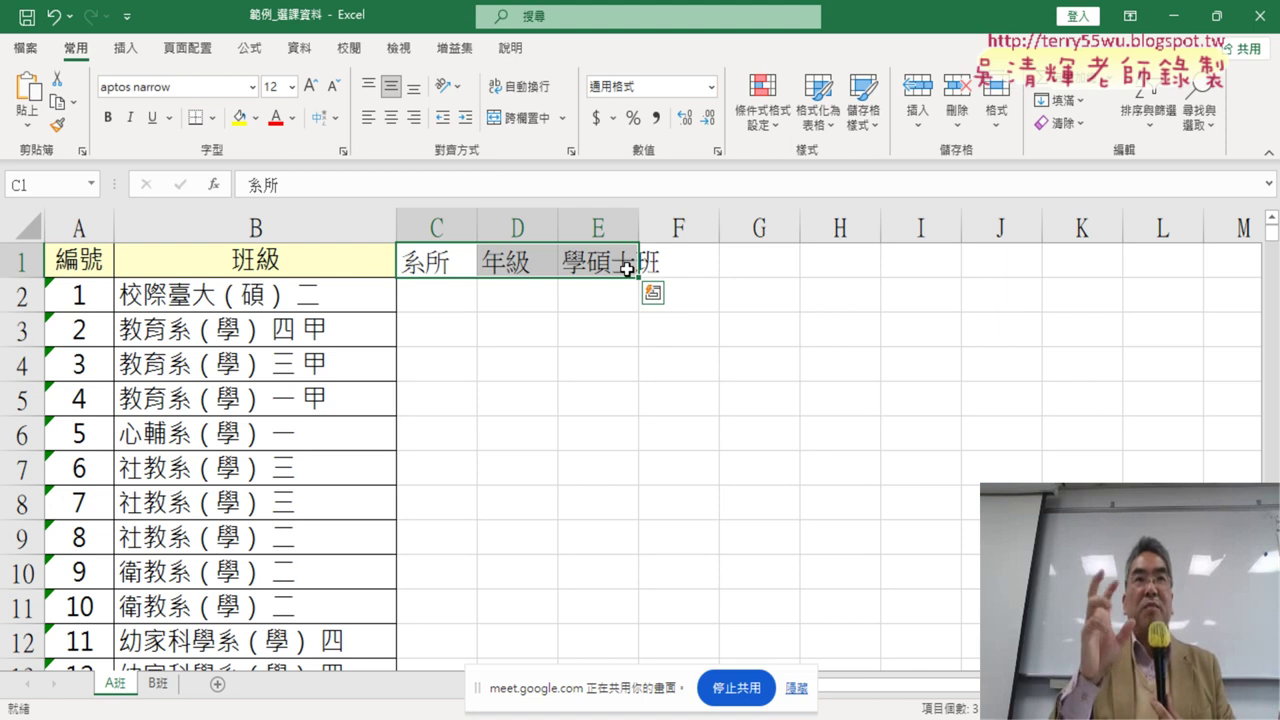
Copy B1's yellow bordered header format onto C1:E1 with Format Painter
key("Escape")
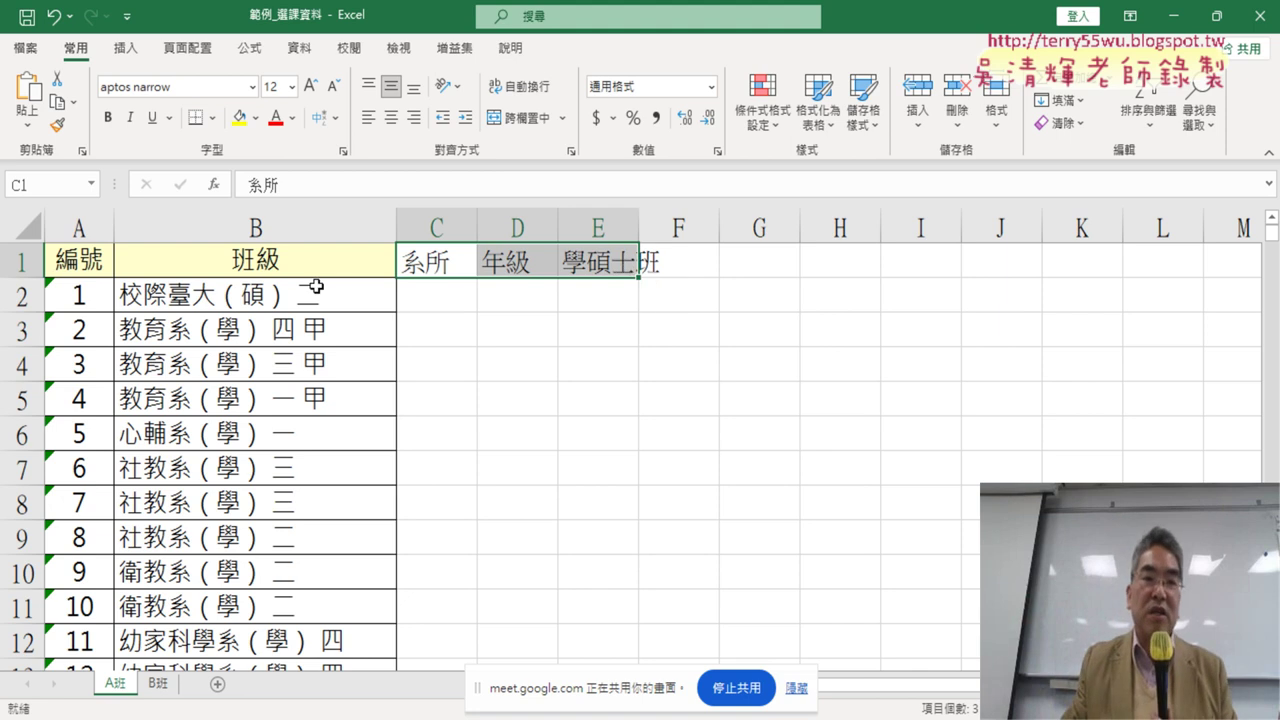
left_click(285, 263)
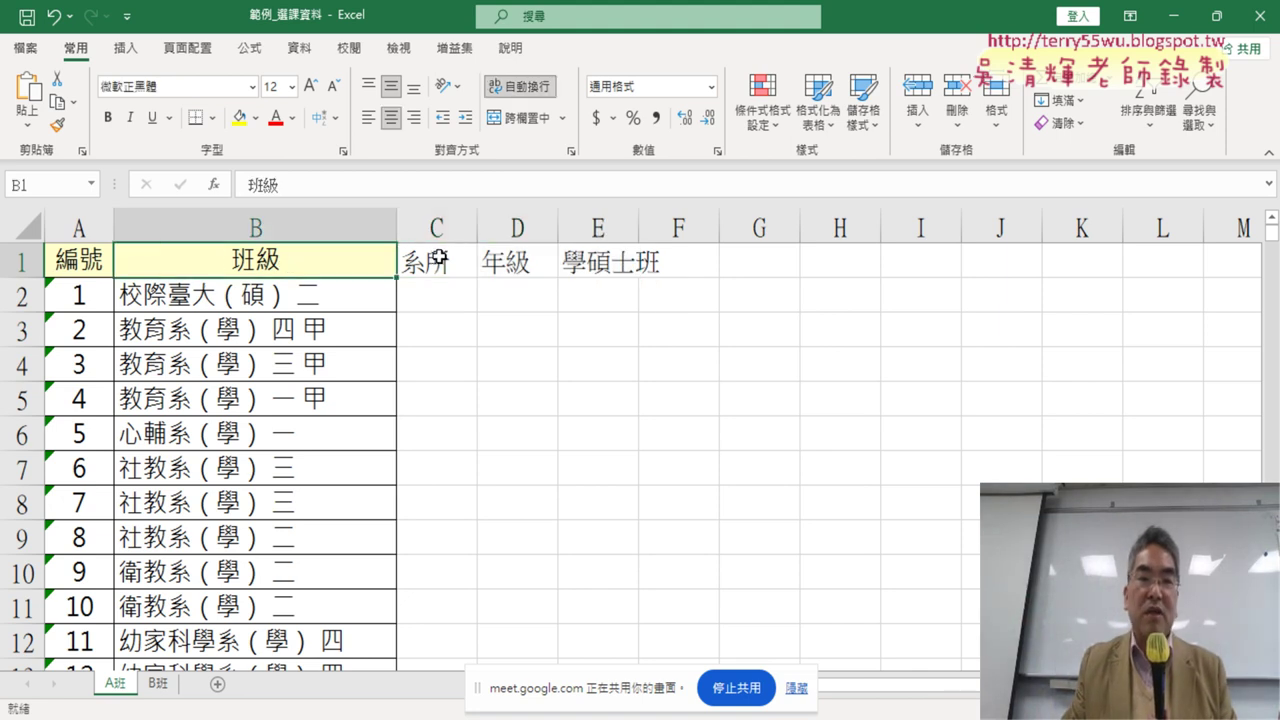
left_click_drag(445, 260, 580, 260)
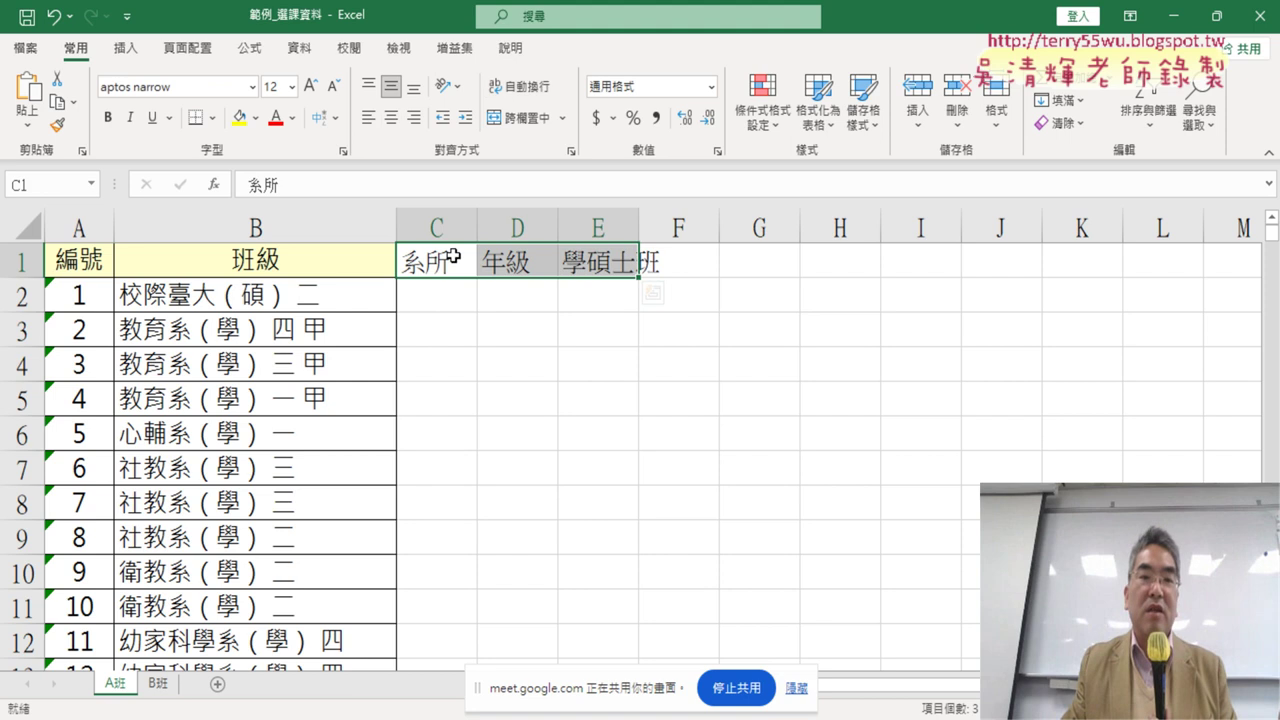
left_click(312, 257)
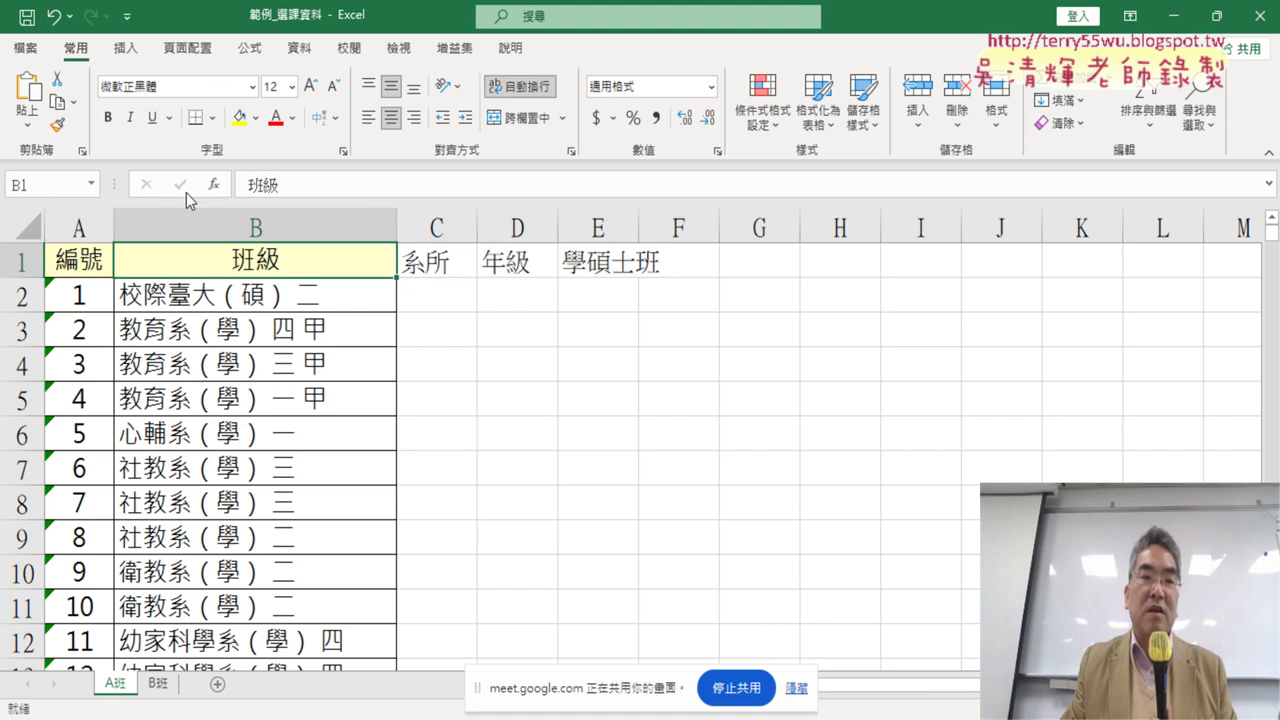
left_click(56, 126)
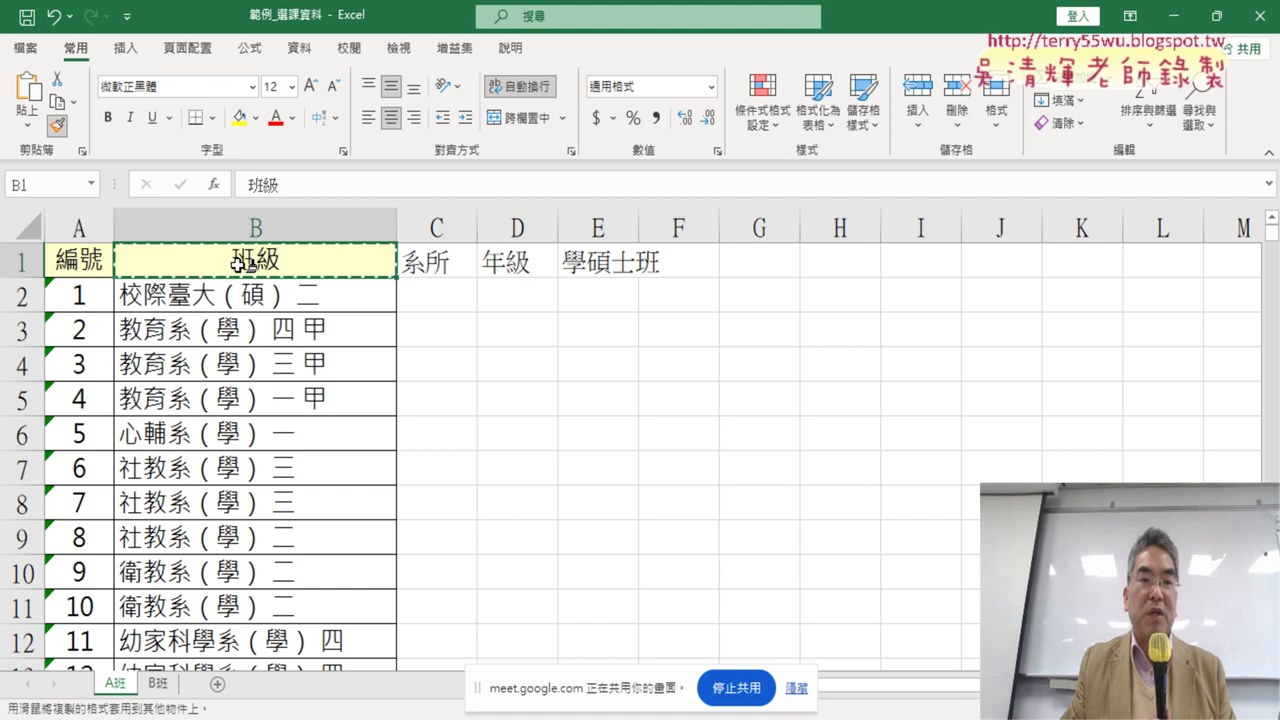
left_click_drag(430, 262, 620, 263)
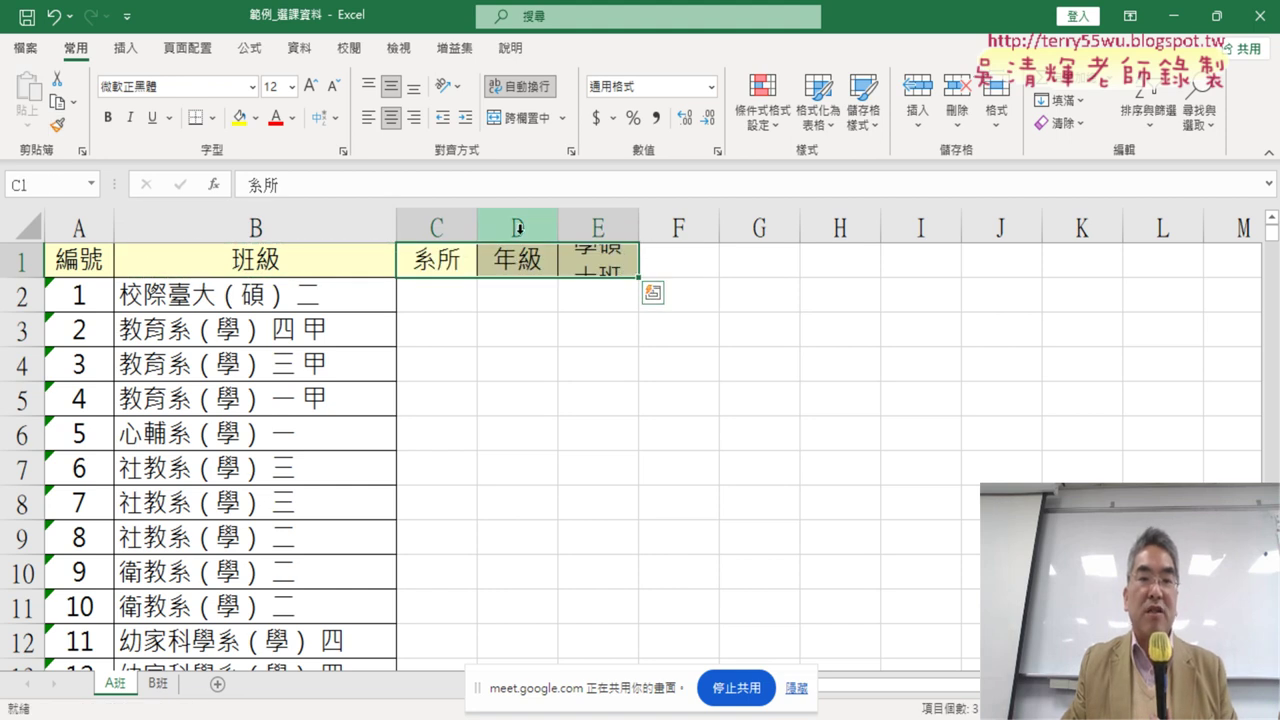
AutoFit columns C–E so the 學碩士班 heading fits
left_click_drag(462, 226, 578, 228)
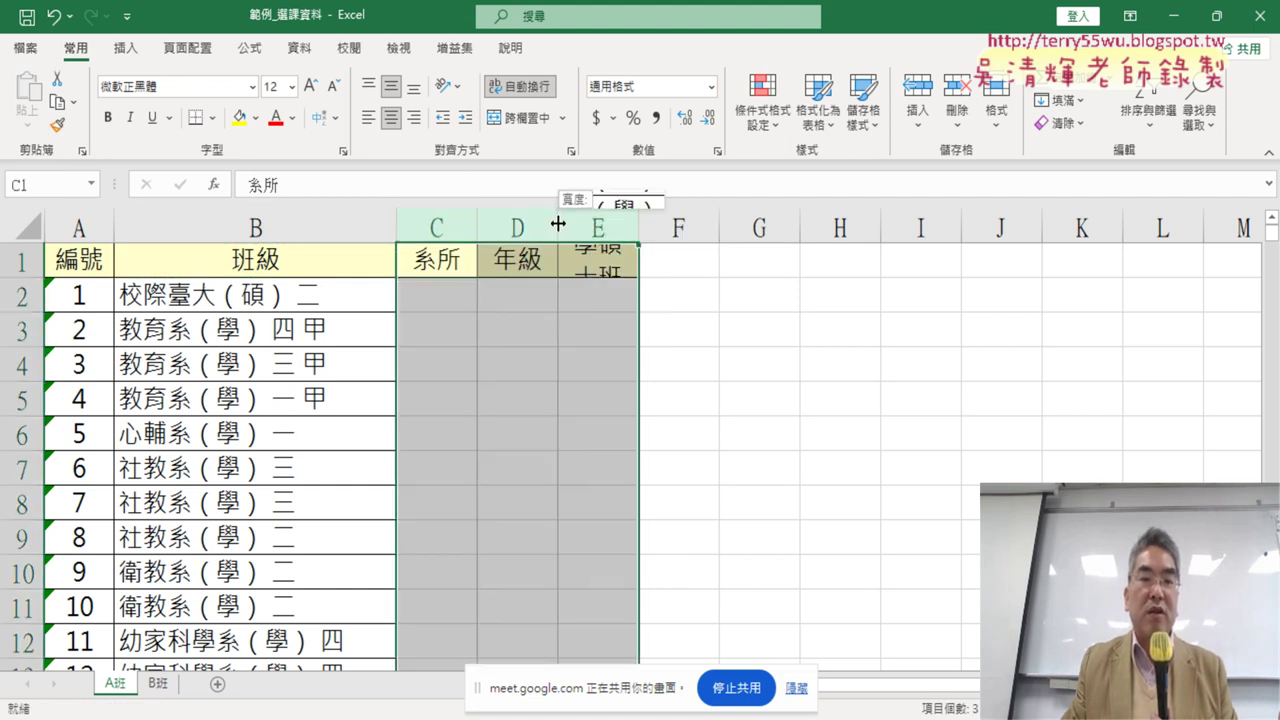
double_click(558, 228)
left_click_drag(436, 261, 592, 262)
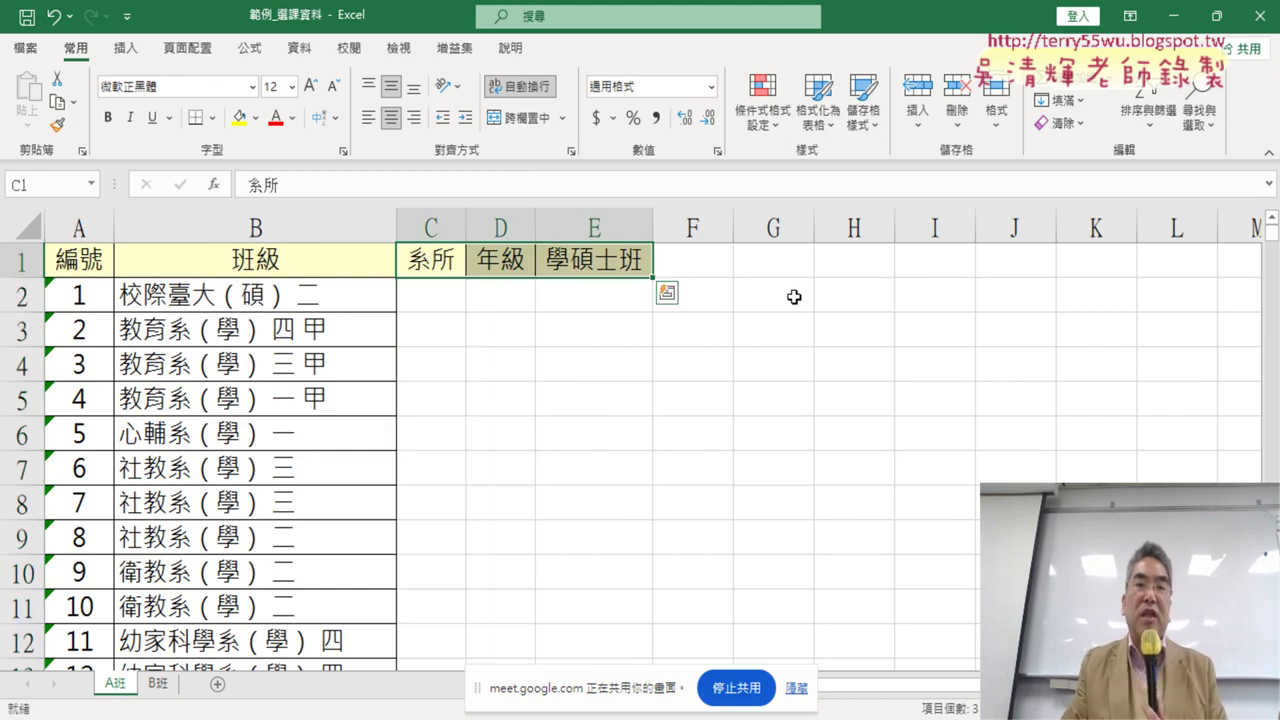
key("Down")
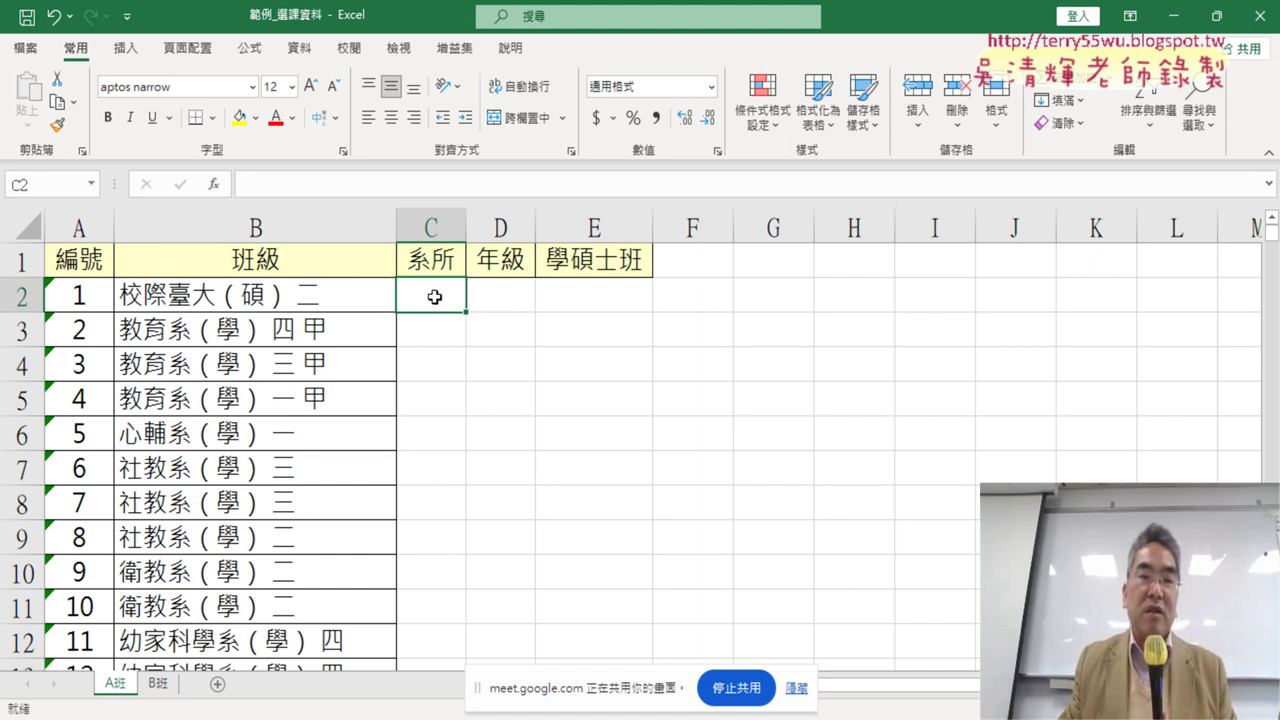
Compare B2's class text with the empty C2:E2 cells and settle on C2 for the formula
left_click(497, 297)
left_click(553, 304)
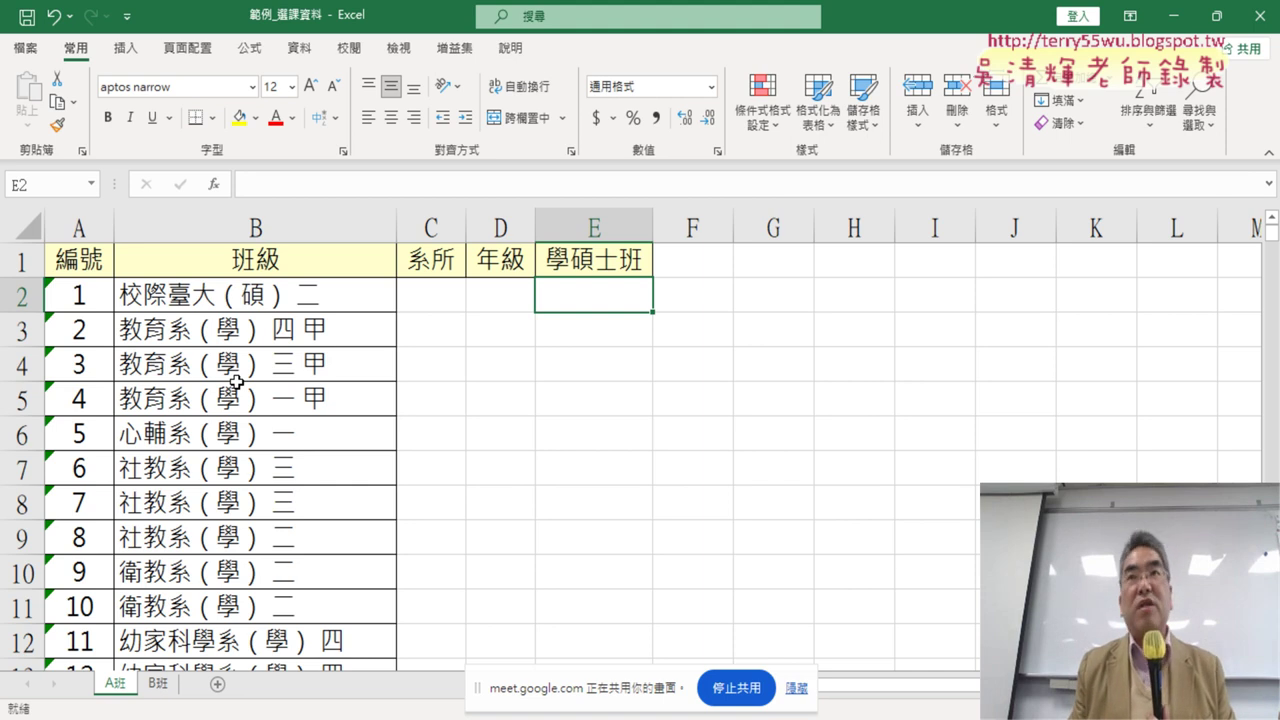
left_click(434, 293)
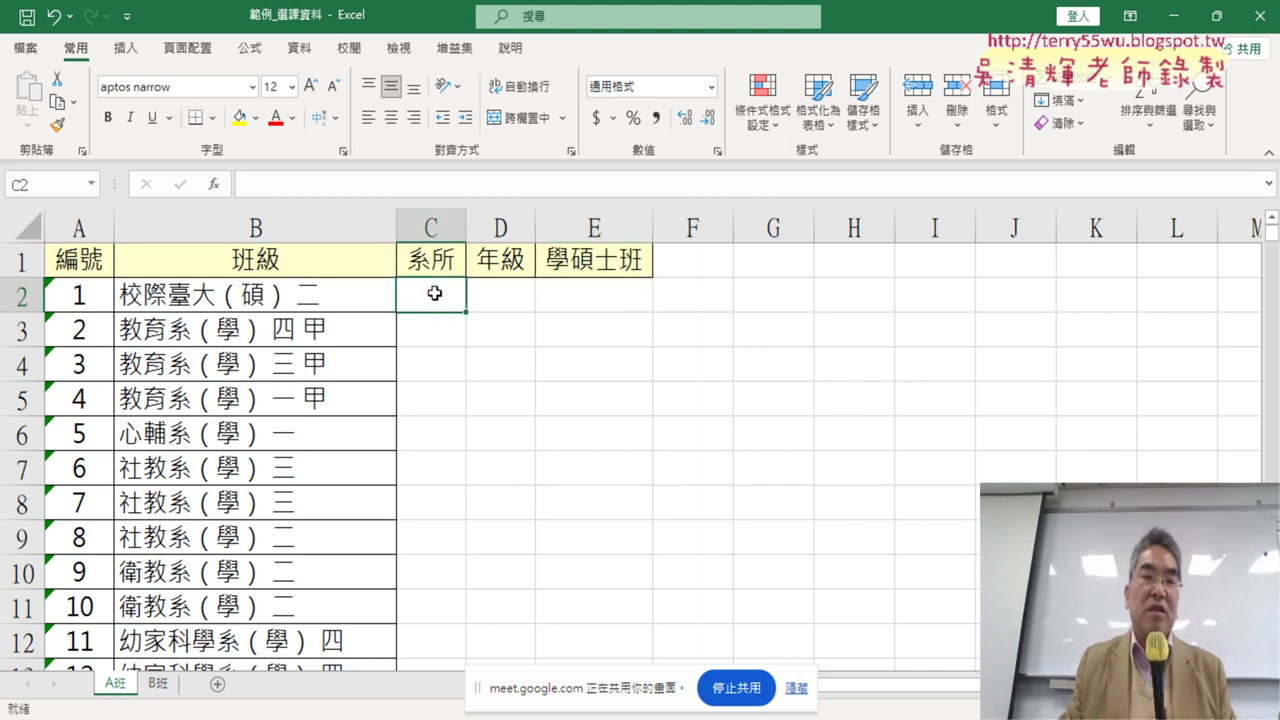
scroll(217, 320, "down", 3)
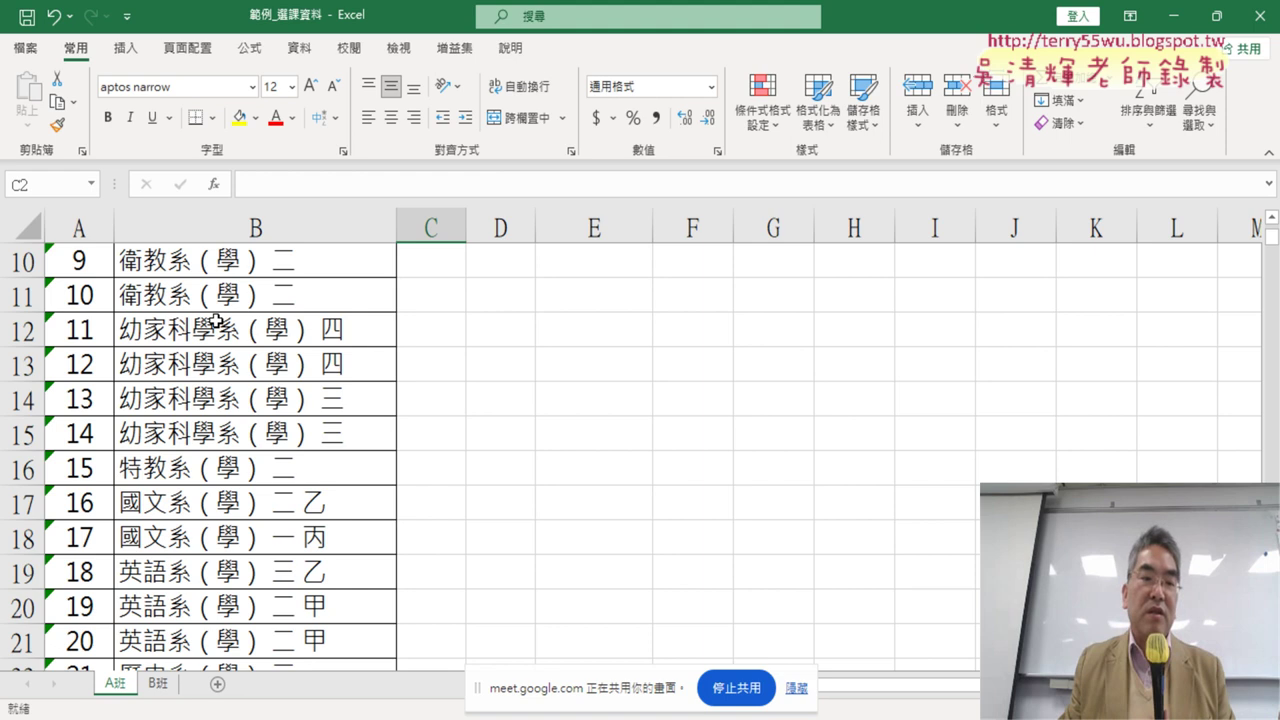
scroll(217, 320, "up", 3)
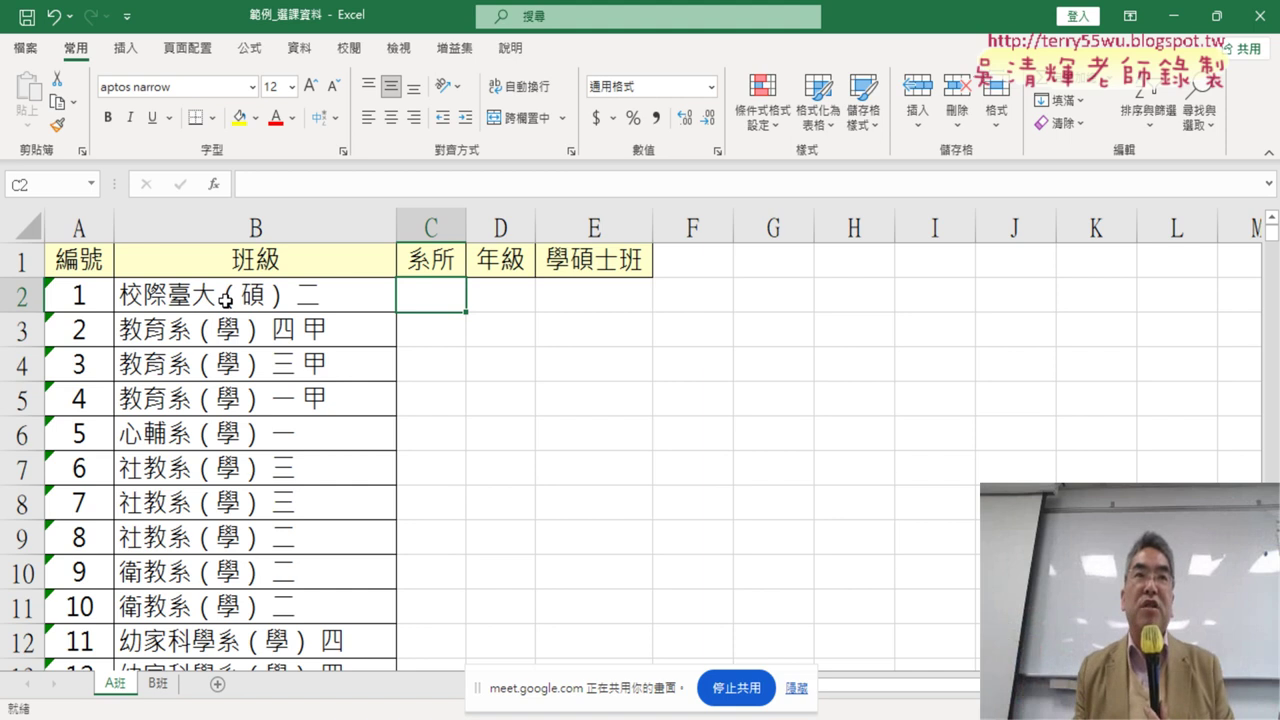
scroll(197, 479, "down", 1)
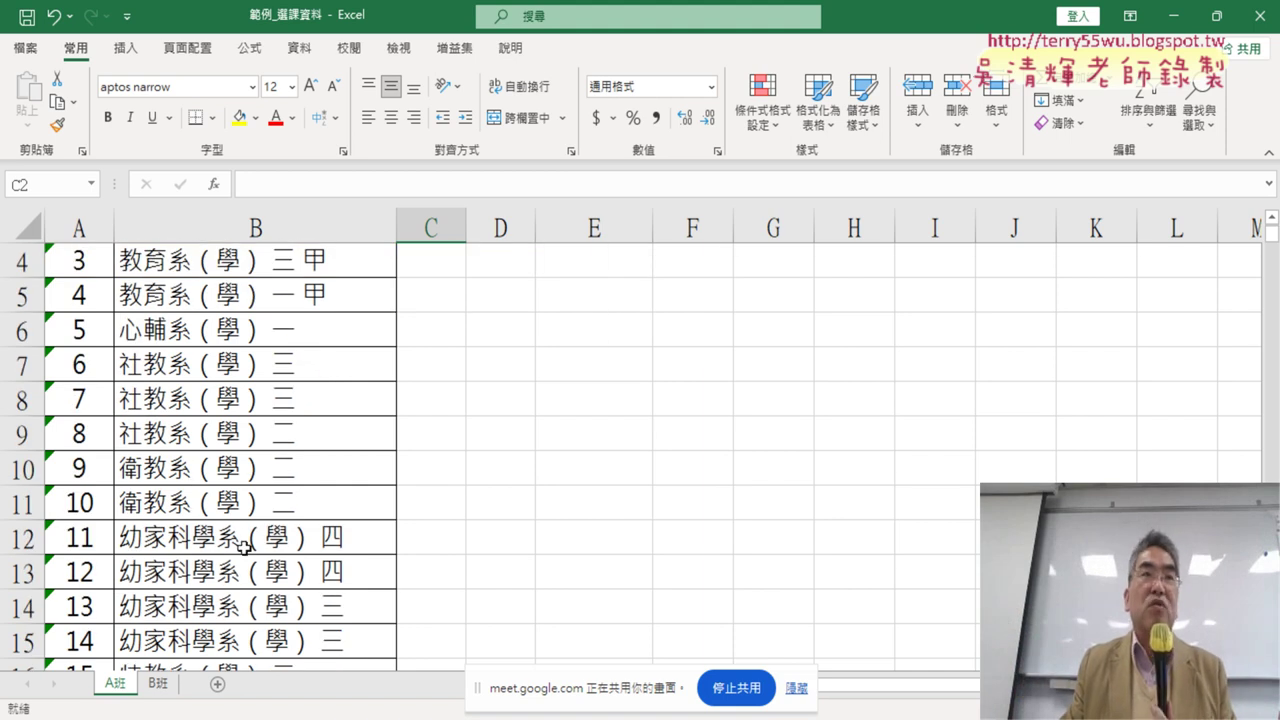
scroll(243, 545, "down", 4)
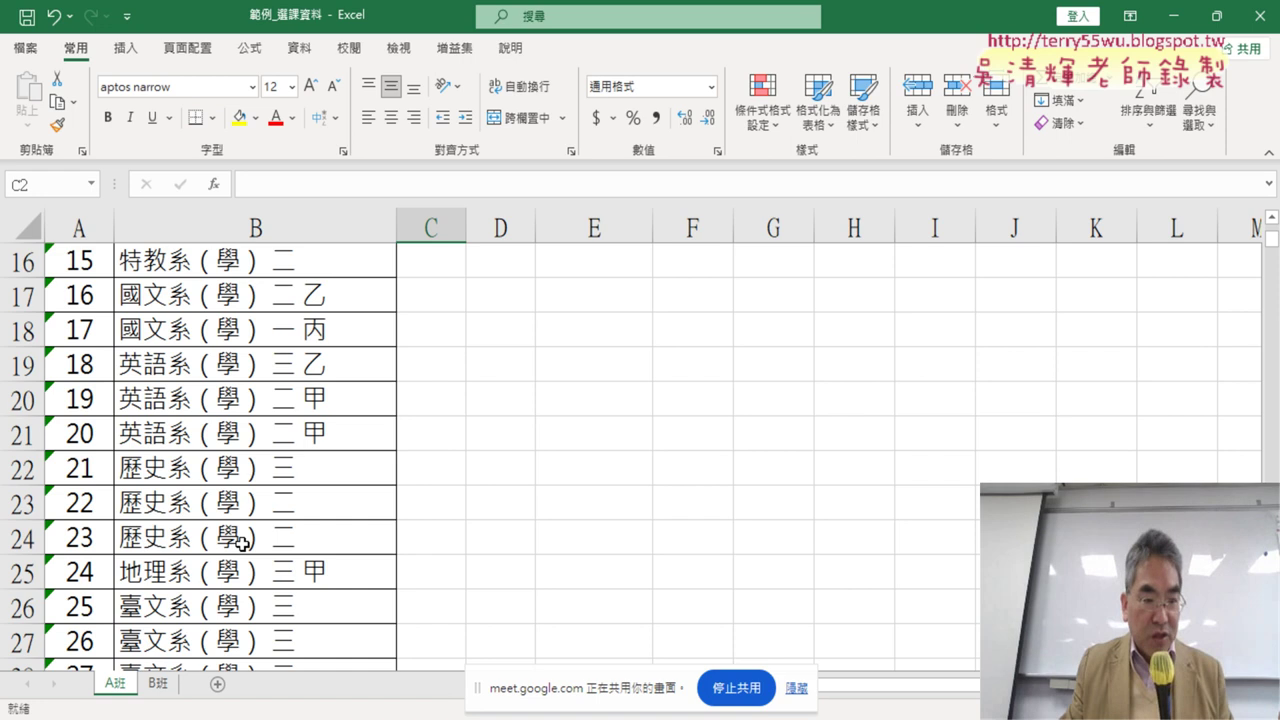
scroll(243, 545, "down", 3)
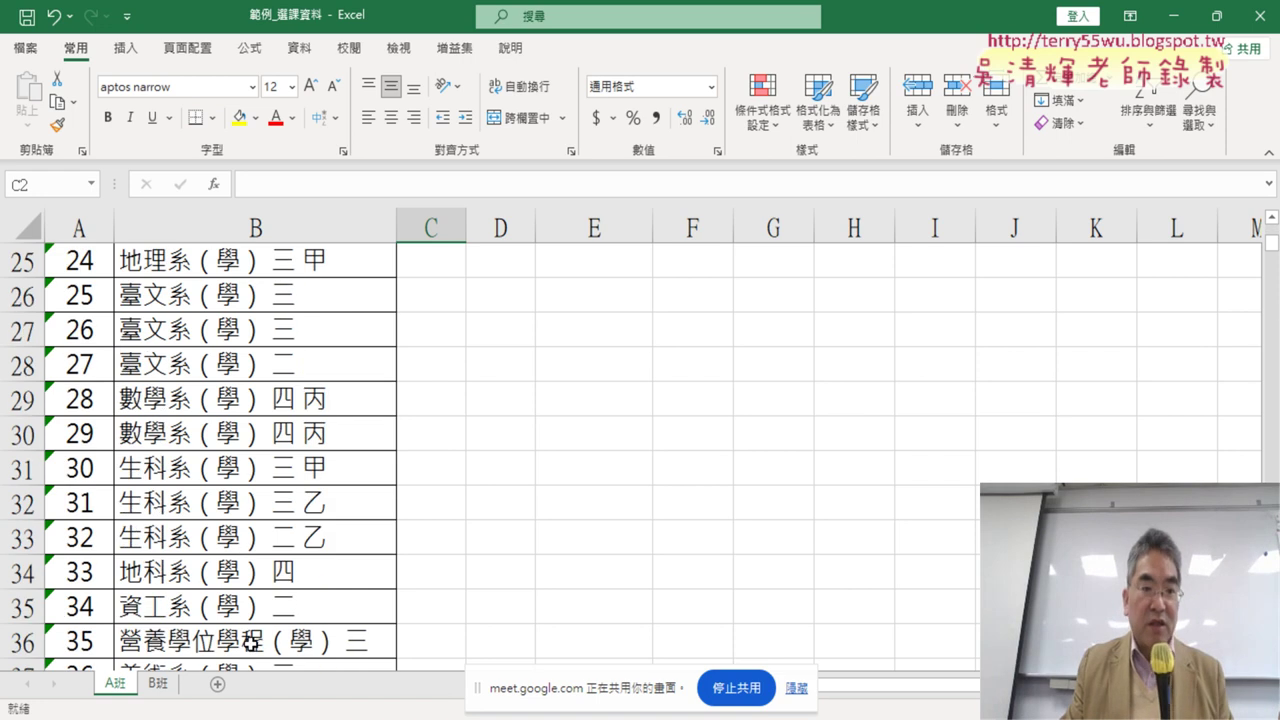
scroll(251, 641, "up", 8)
left_click(186, 296)
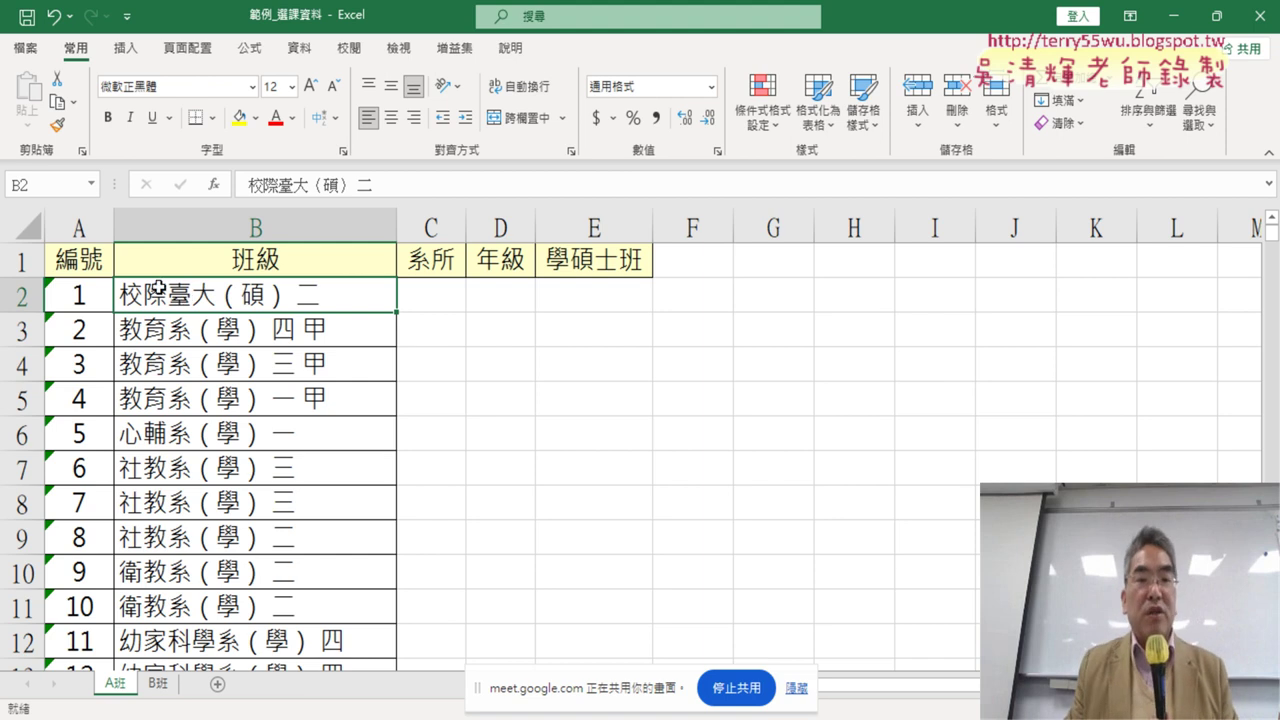
left_click(438, 301)
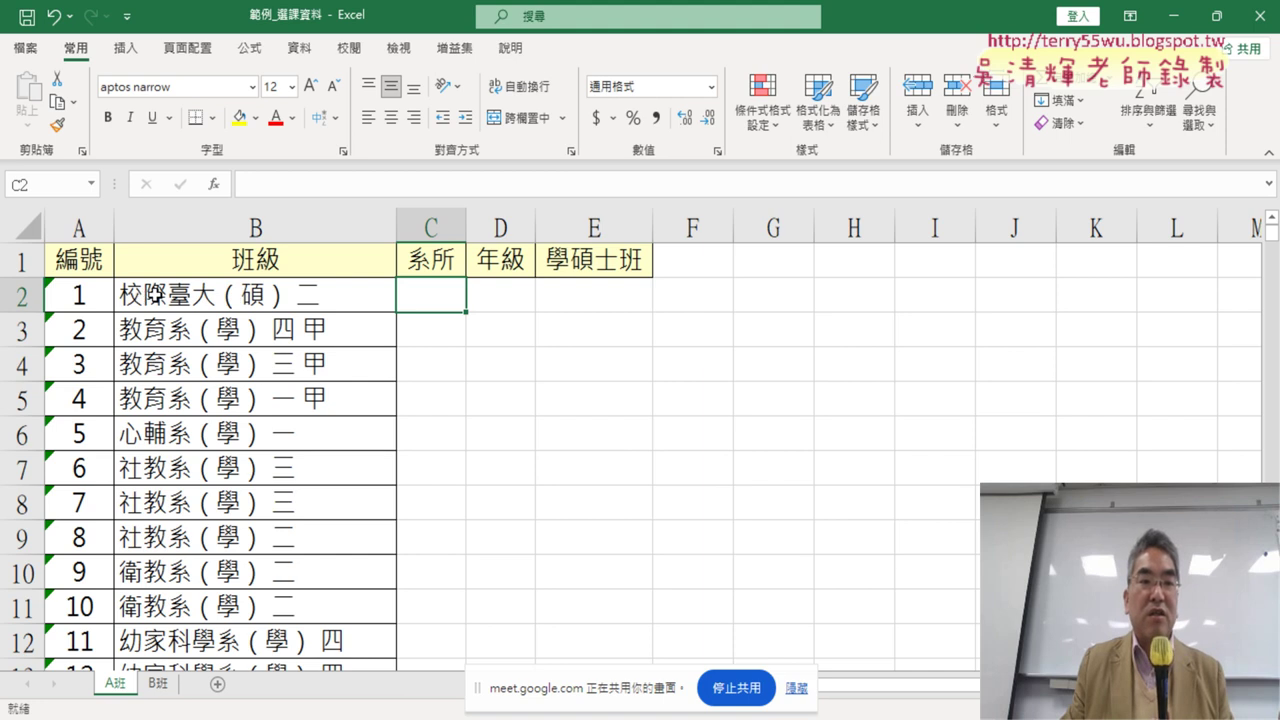
left_click(157, 293)
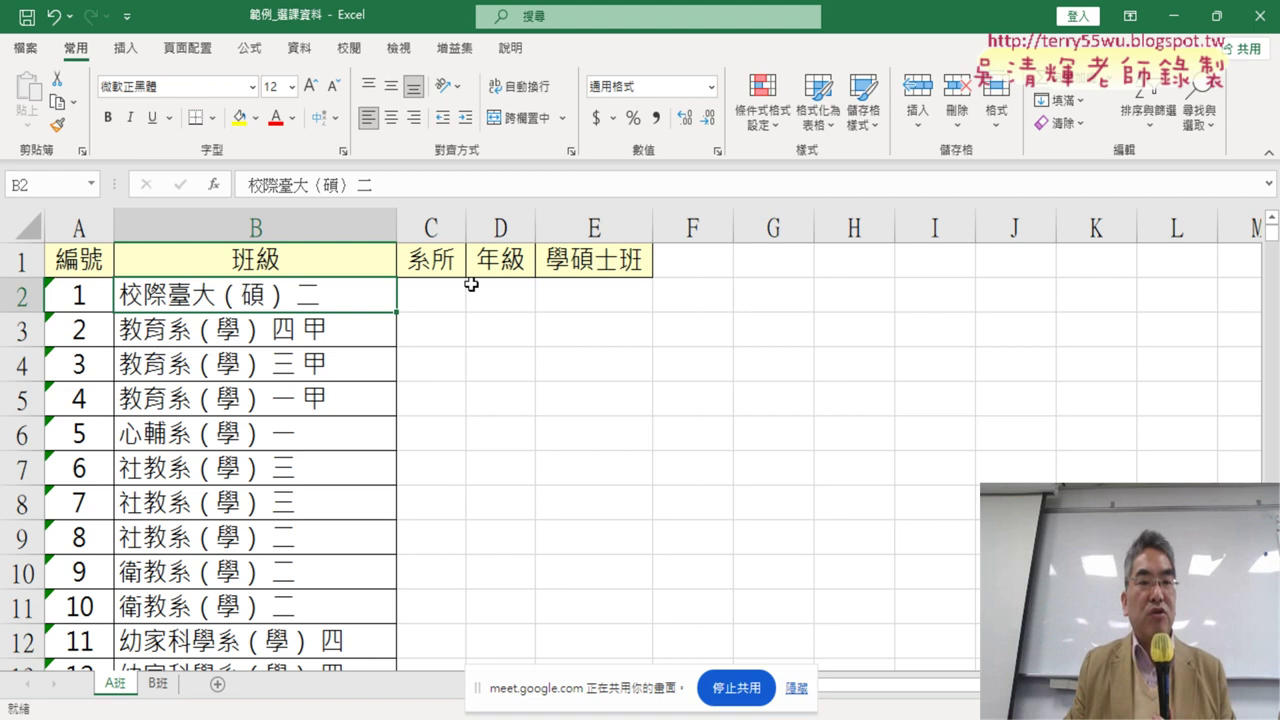
left_click(431, 294)
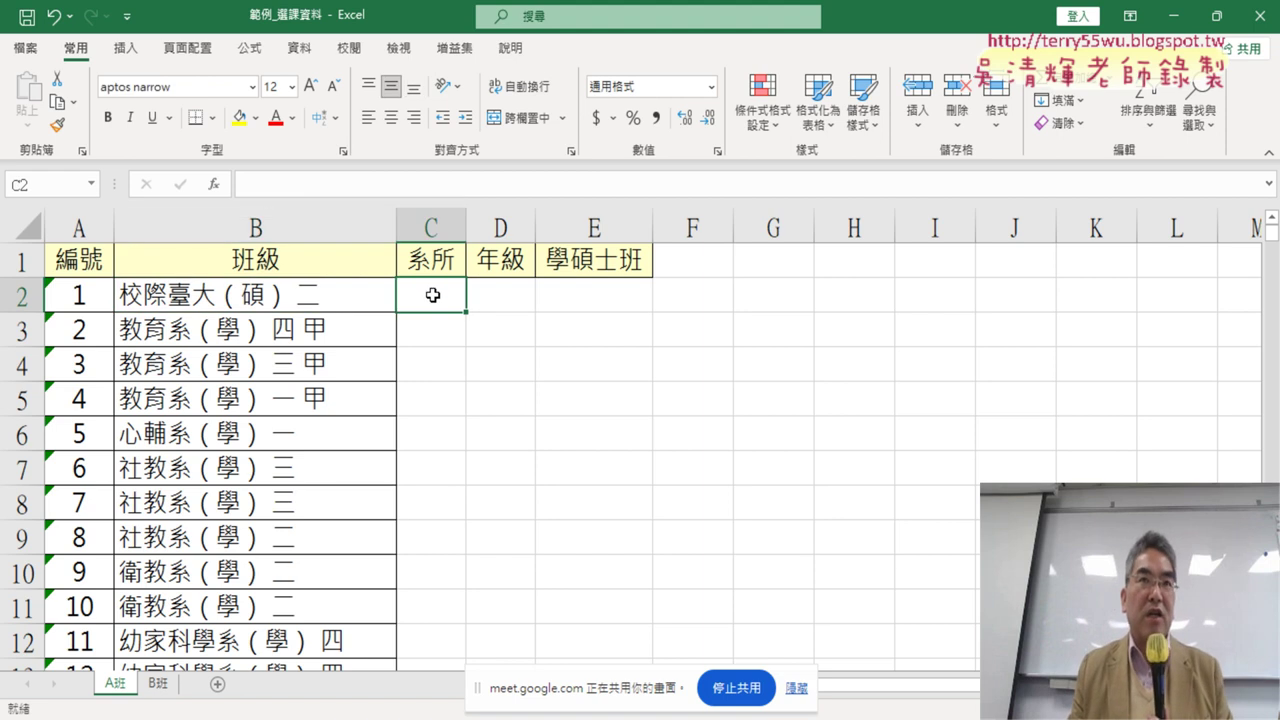
left_click(214, 185)
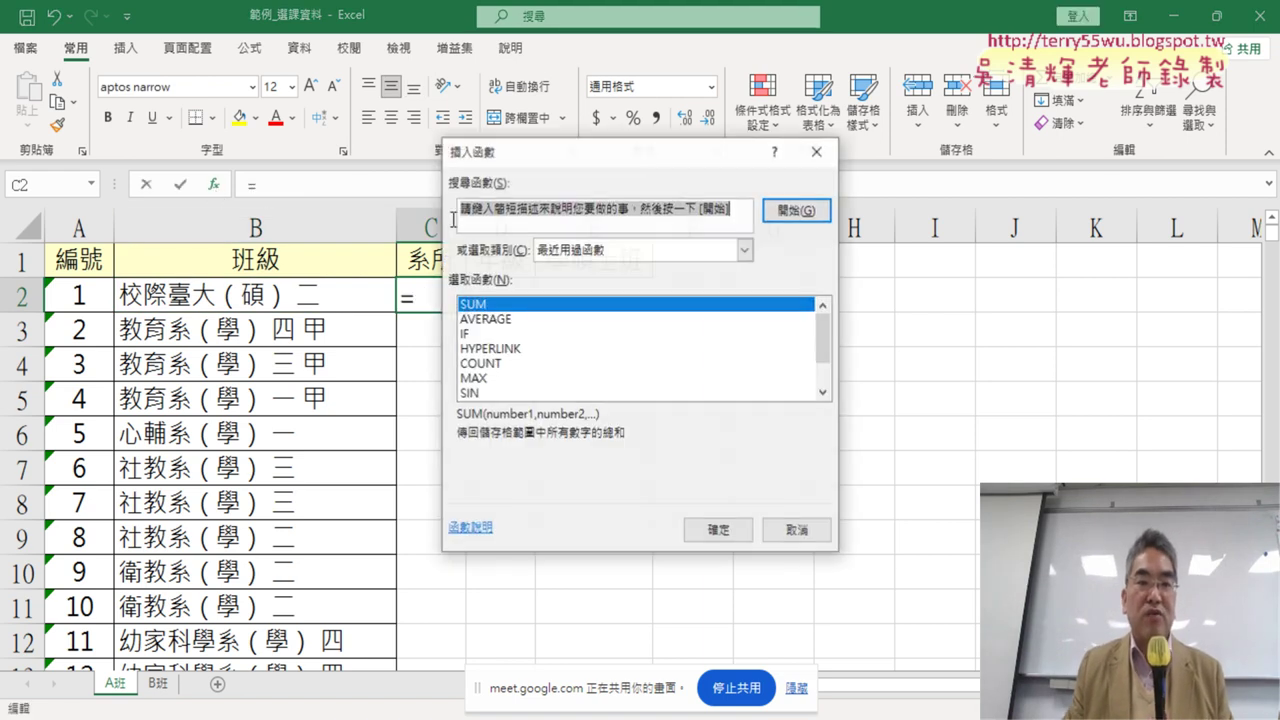
left_click(634, 250)
left_click(625, 389)
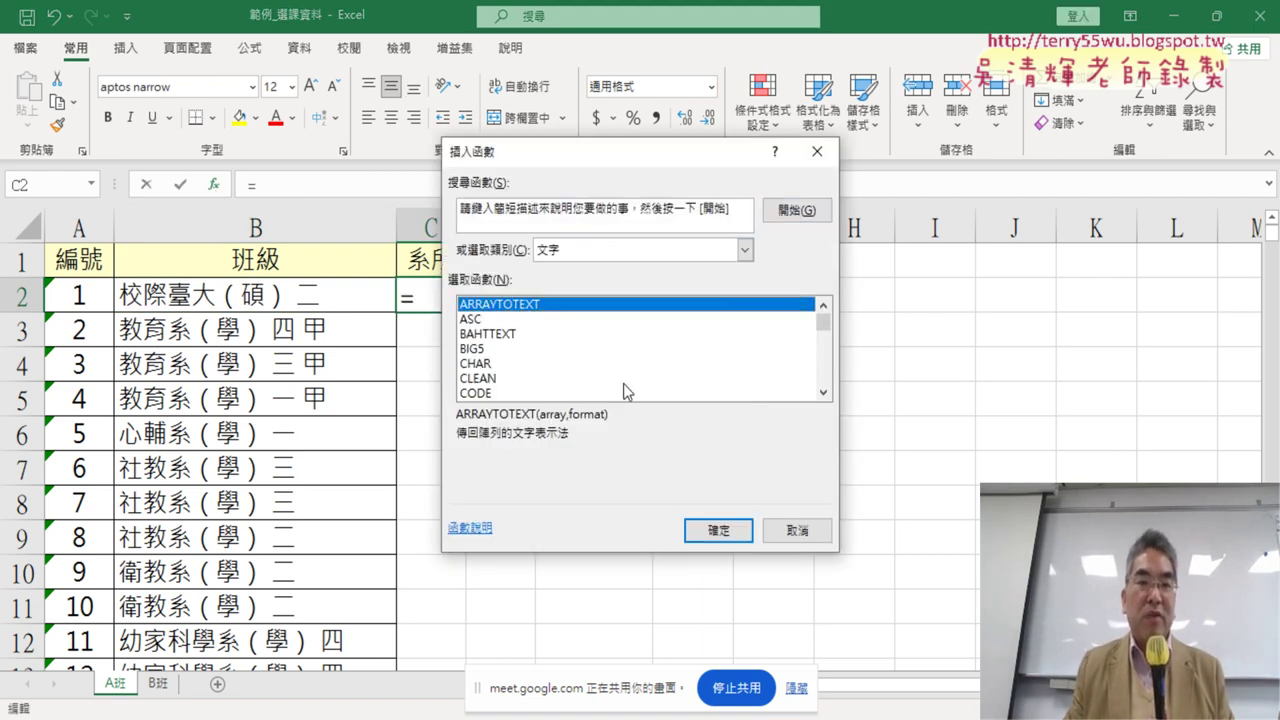
left_click(823, 392)
left_click(823, 392)
left_click(823, 392)
left_click(823, 392)
left_click(823, 392)
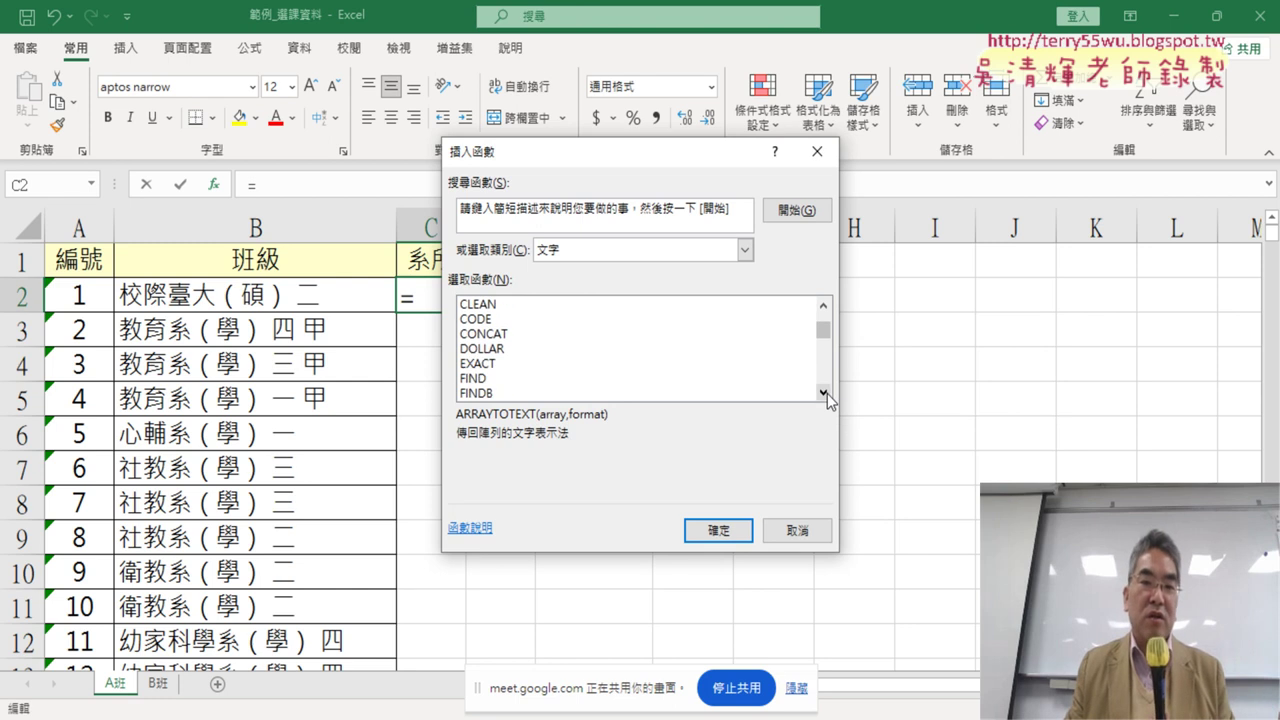
left_click(823, 392)
left_click(485, 366)
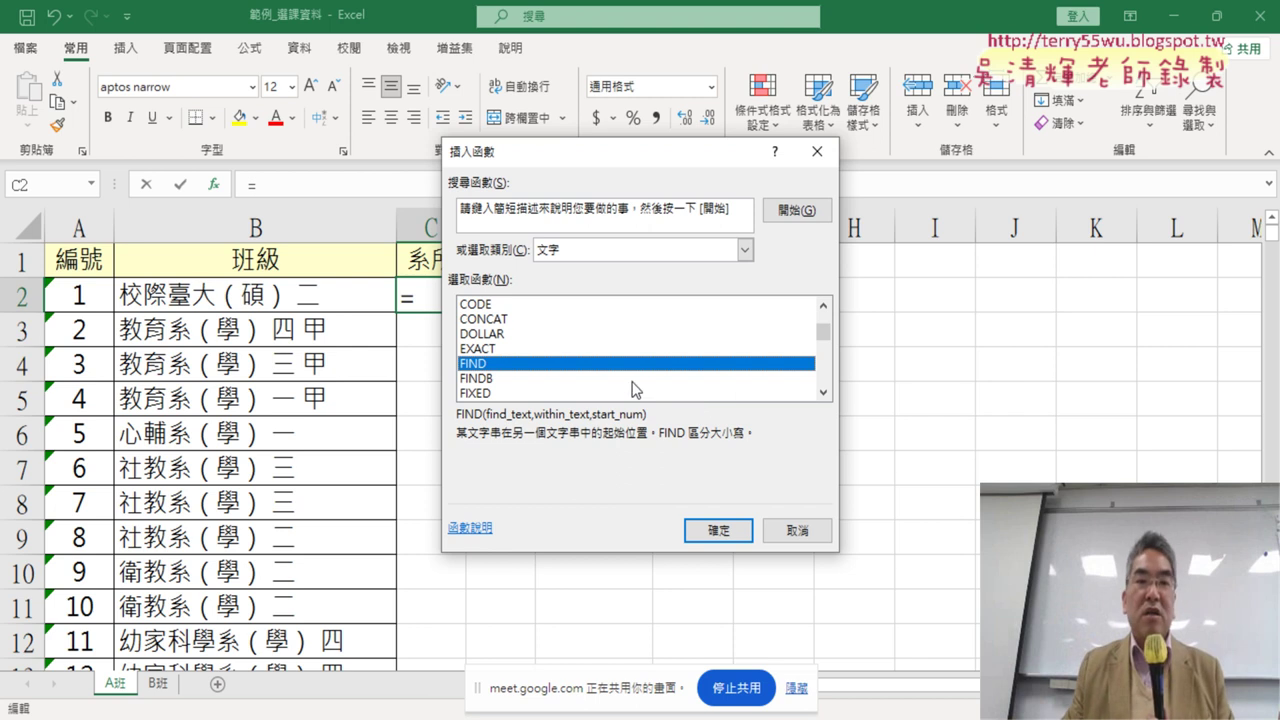
left_click(812, 532)
left_click(497, 292)
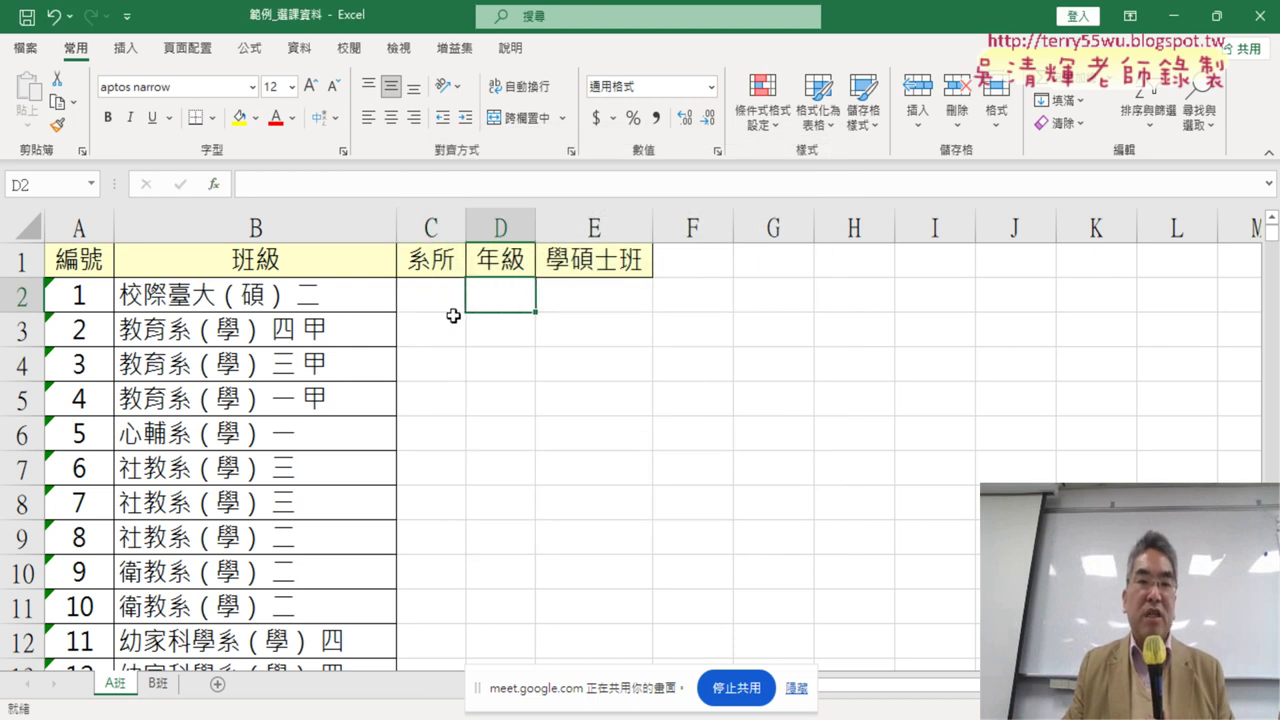
left_click(315, 297)
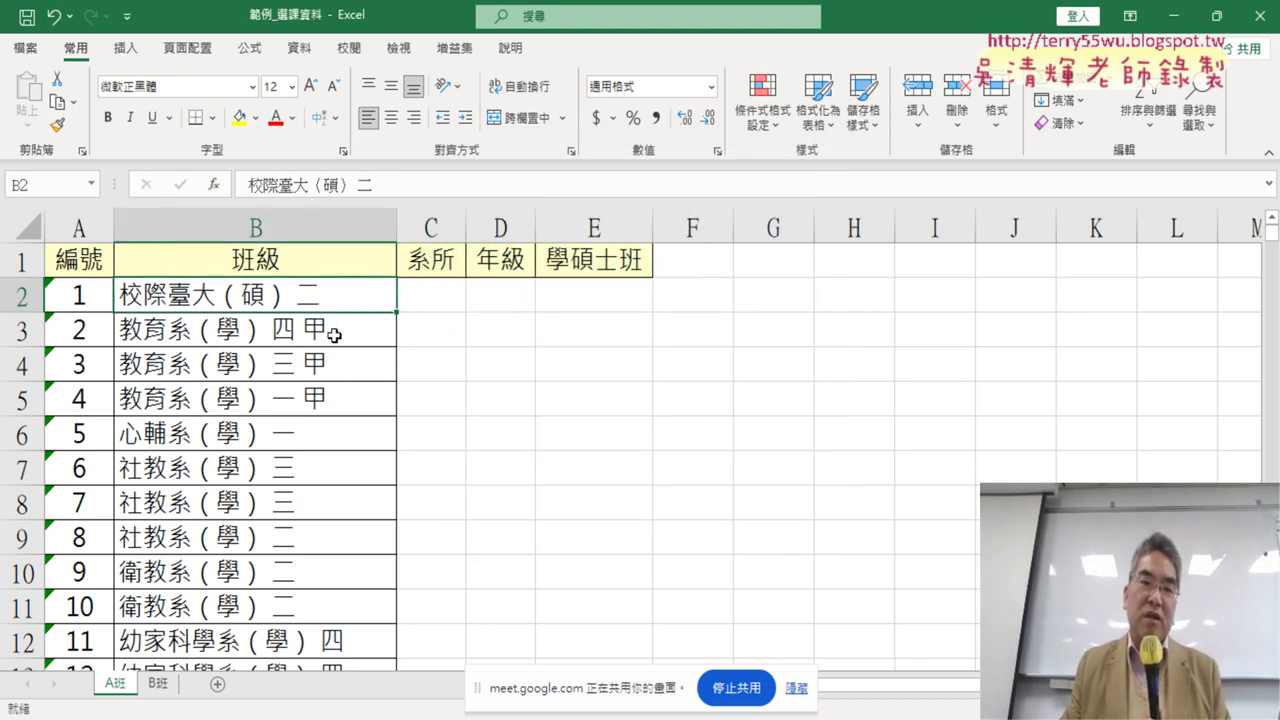
left_click(315, 328)
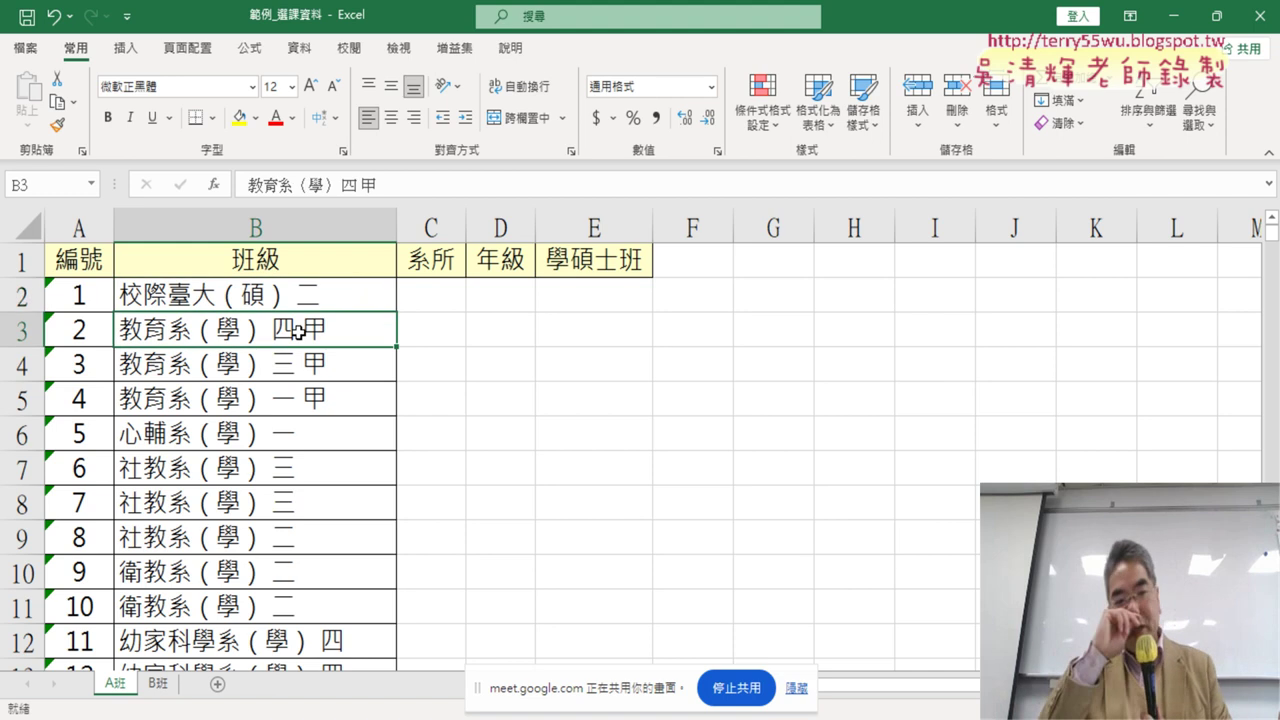
left_click(315, 291)
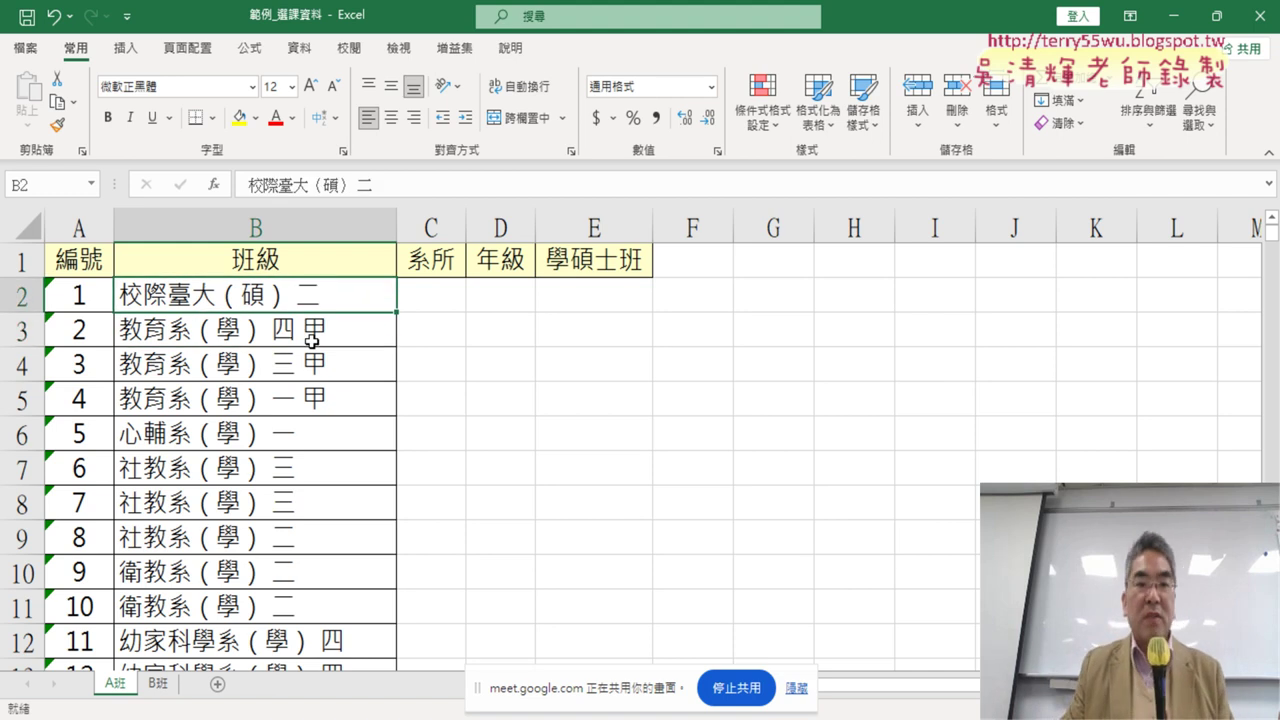
left_click(304, 340)
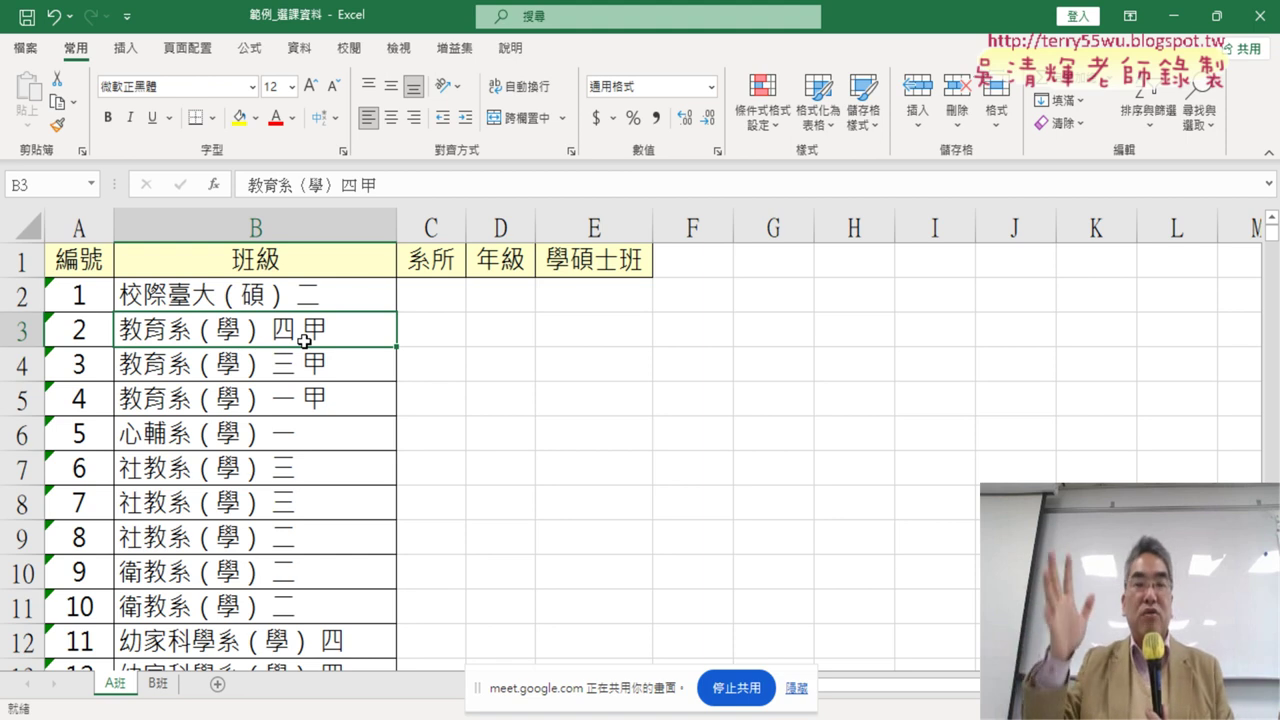
double_click(315, 328)
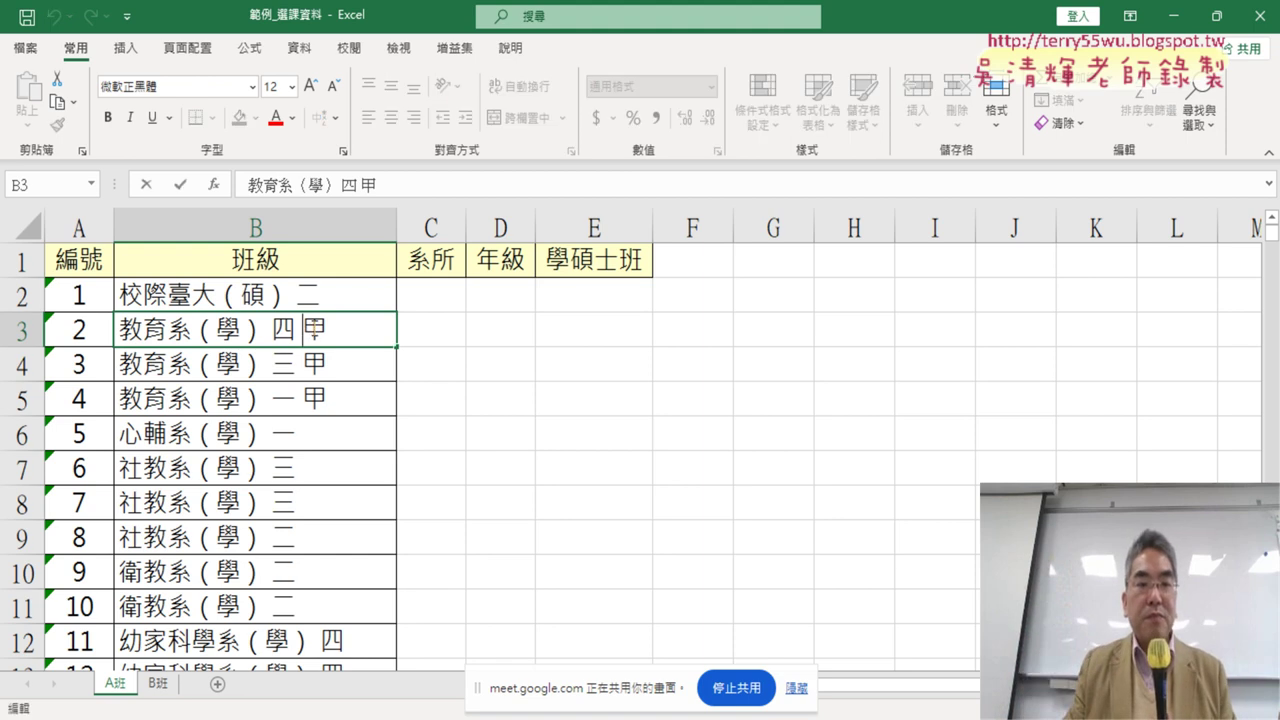
left_click_drag(306, 330, 272, 330)
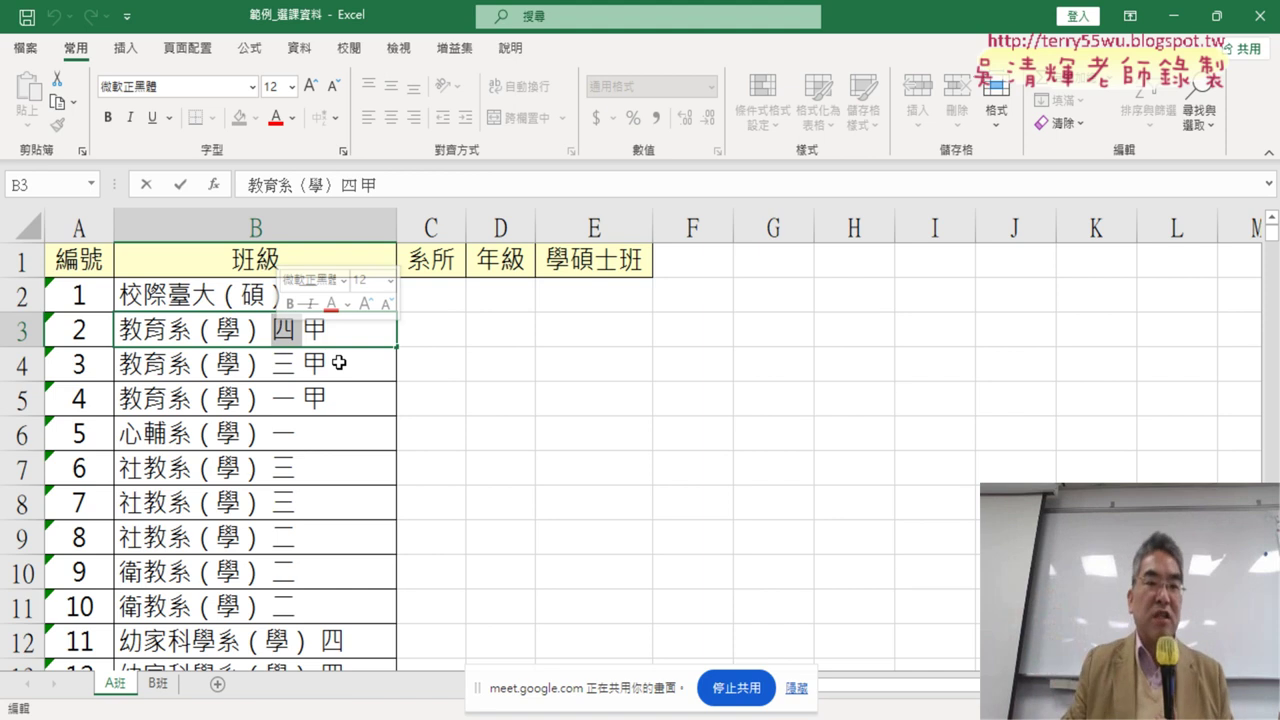
left_click(274, 335)
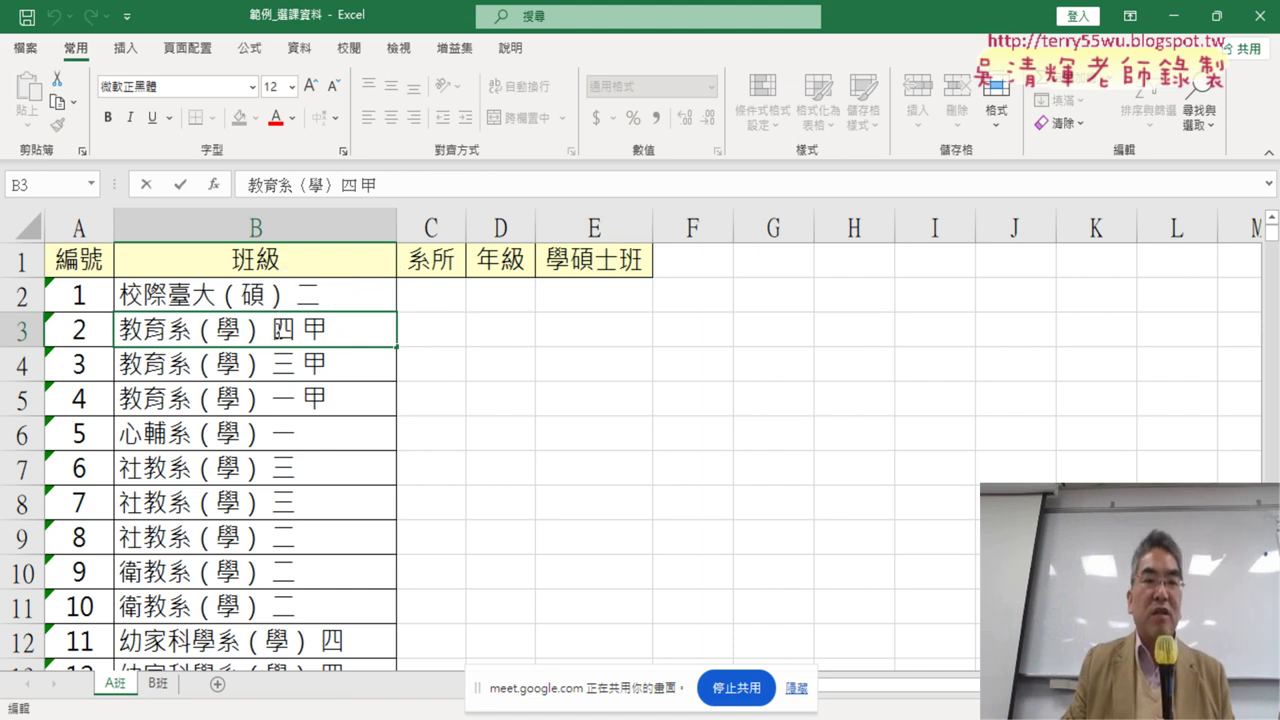
left_click_drag(274, 330, 298, 330)
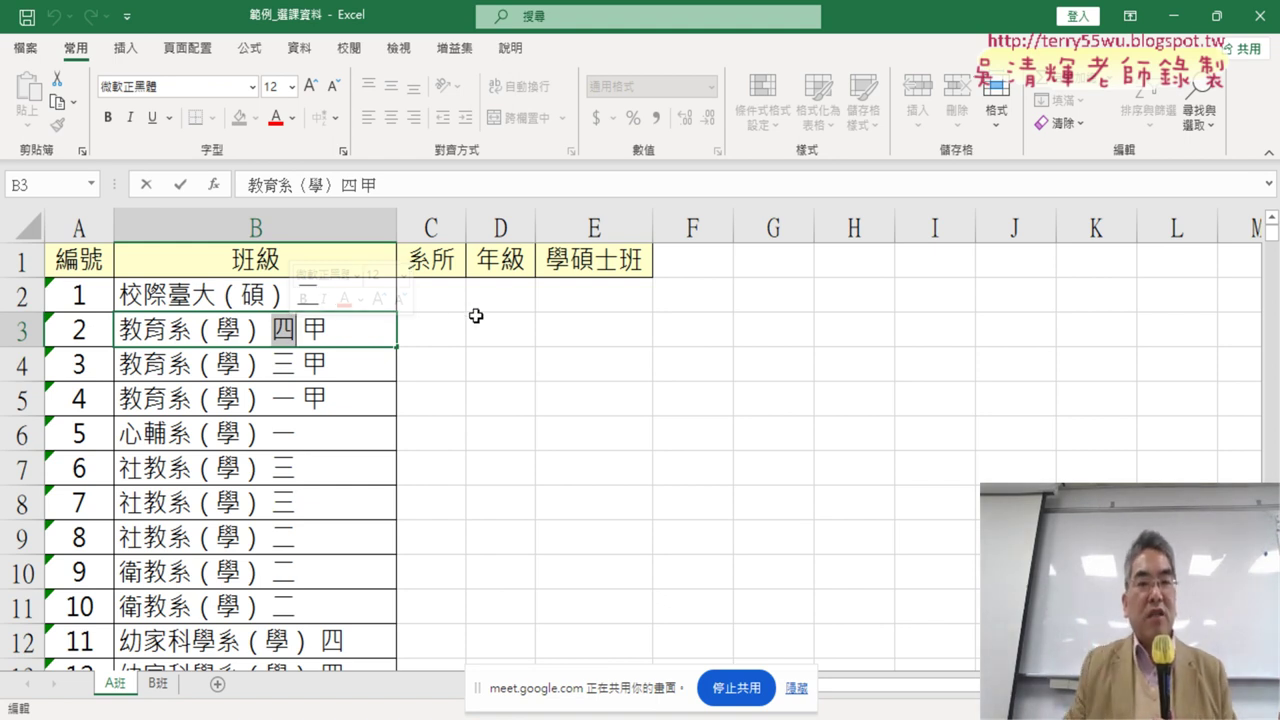
left_click(518, 292)
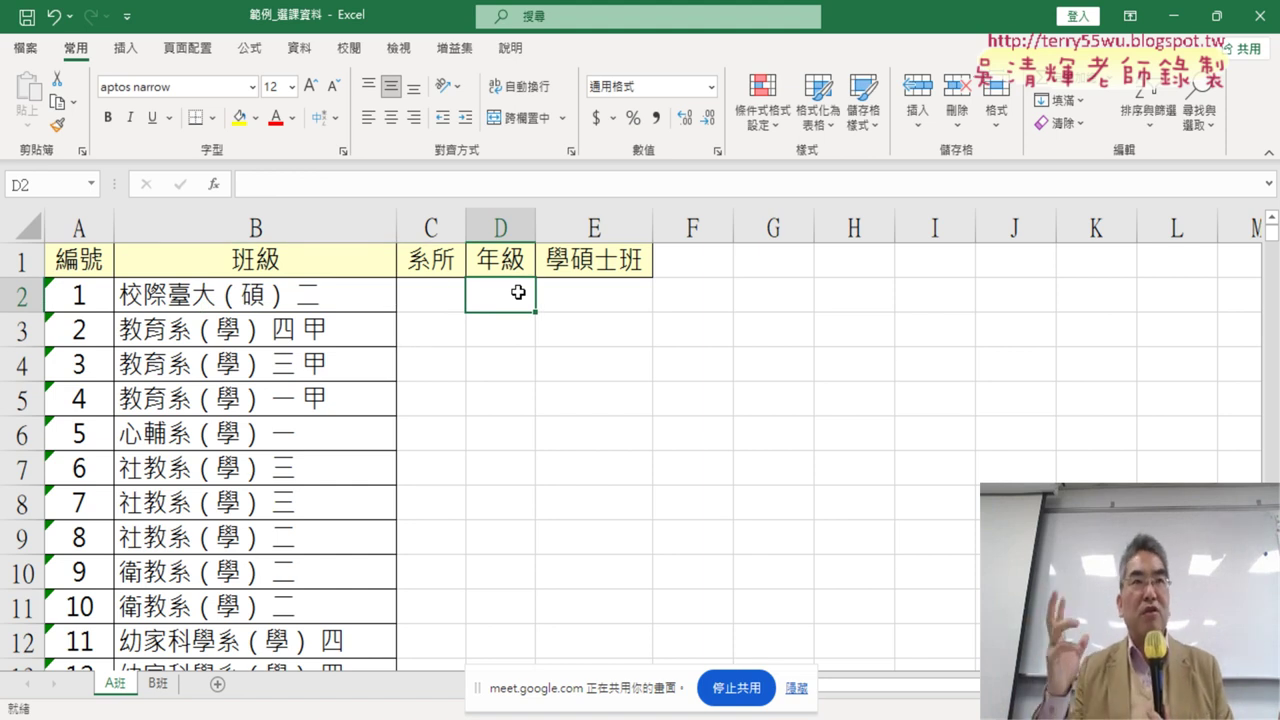
left_click(617, 297)
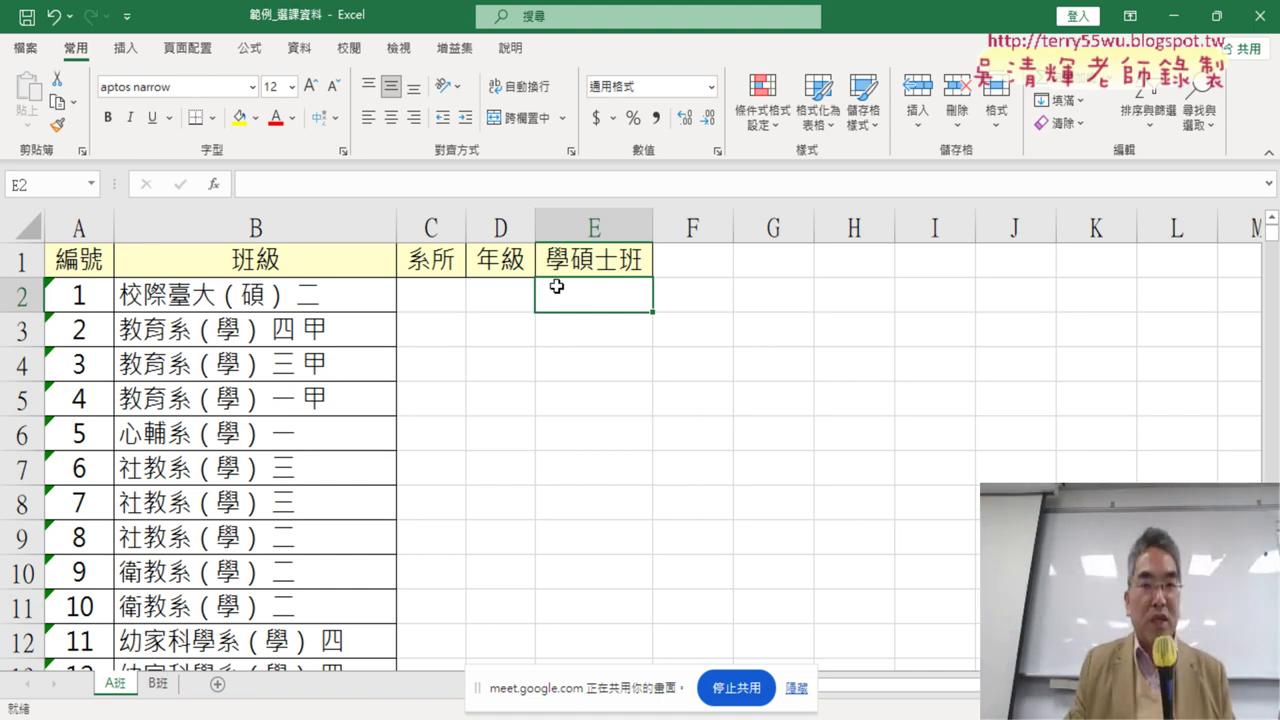
left_click(432, 228)
left_click_drag(432, 228, 560, 221)
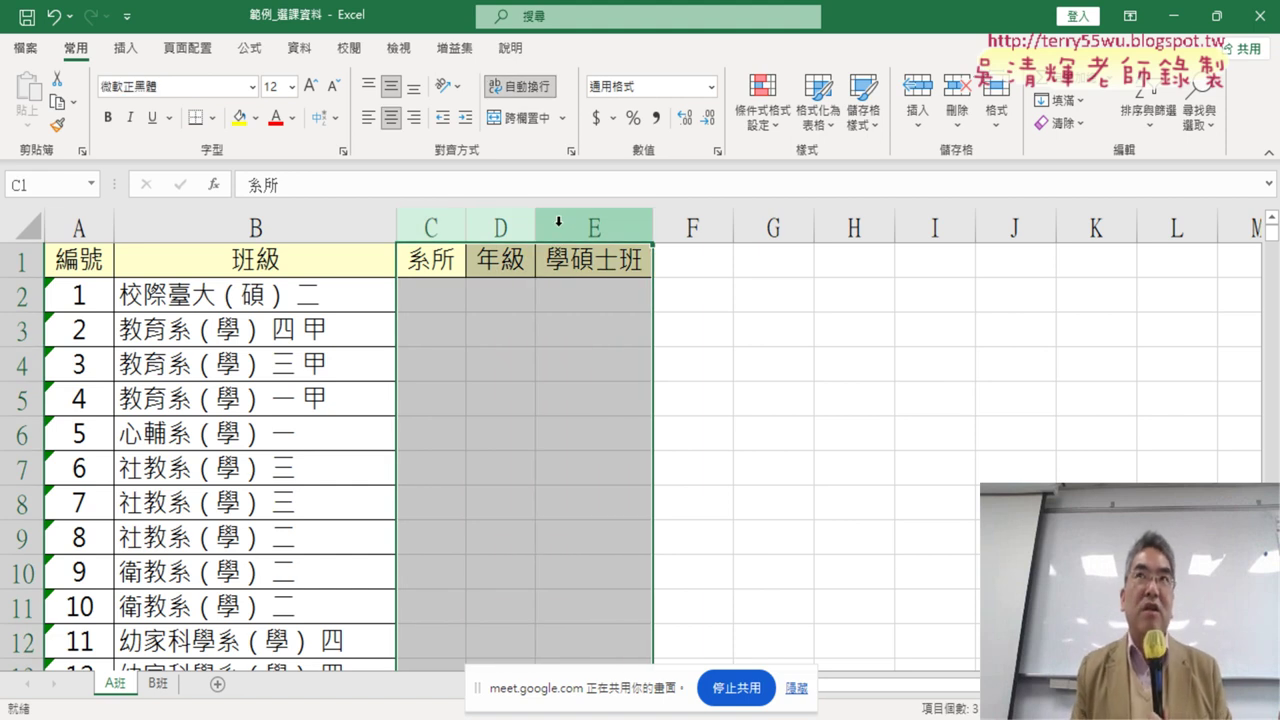
left_click(431, 295)
left_click(506, 296)
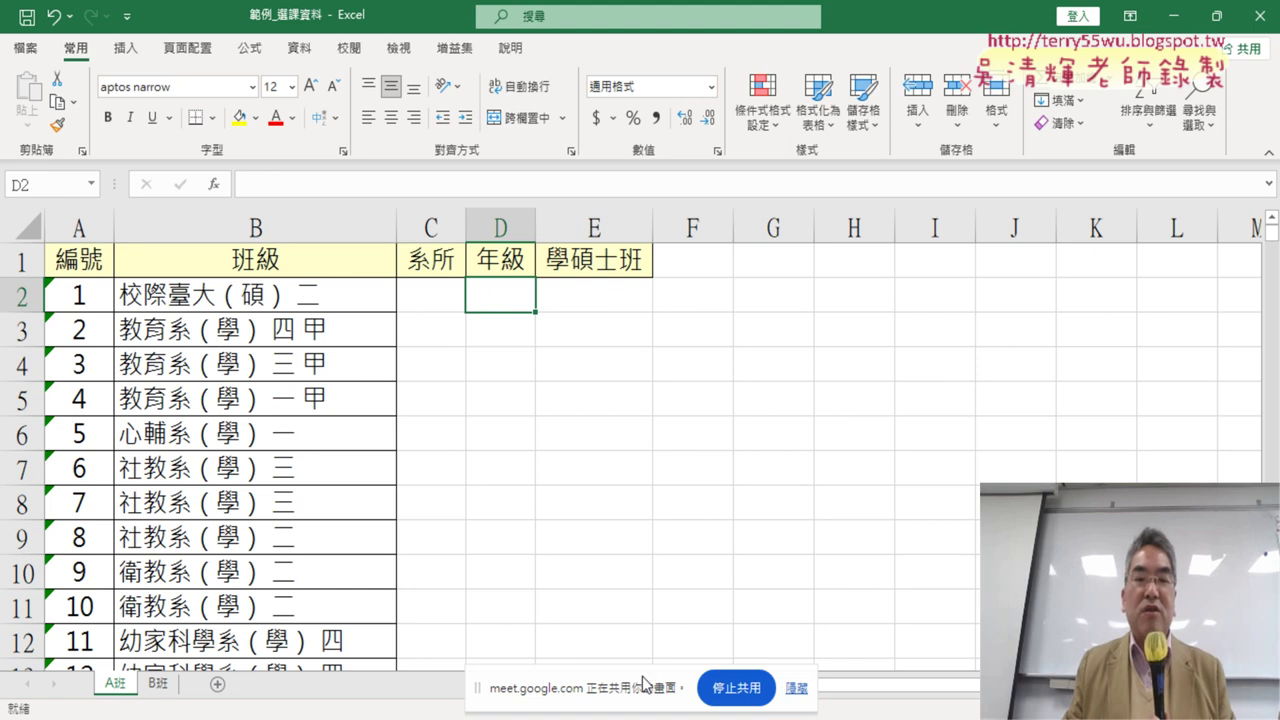
left_click(615, 715)
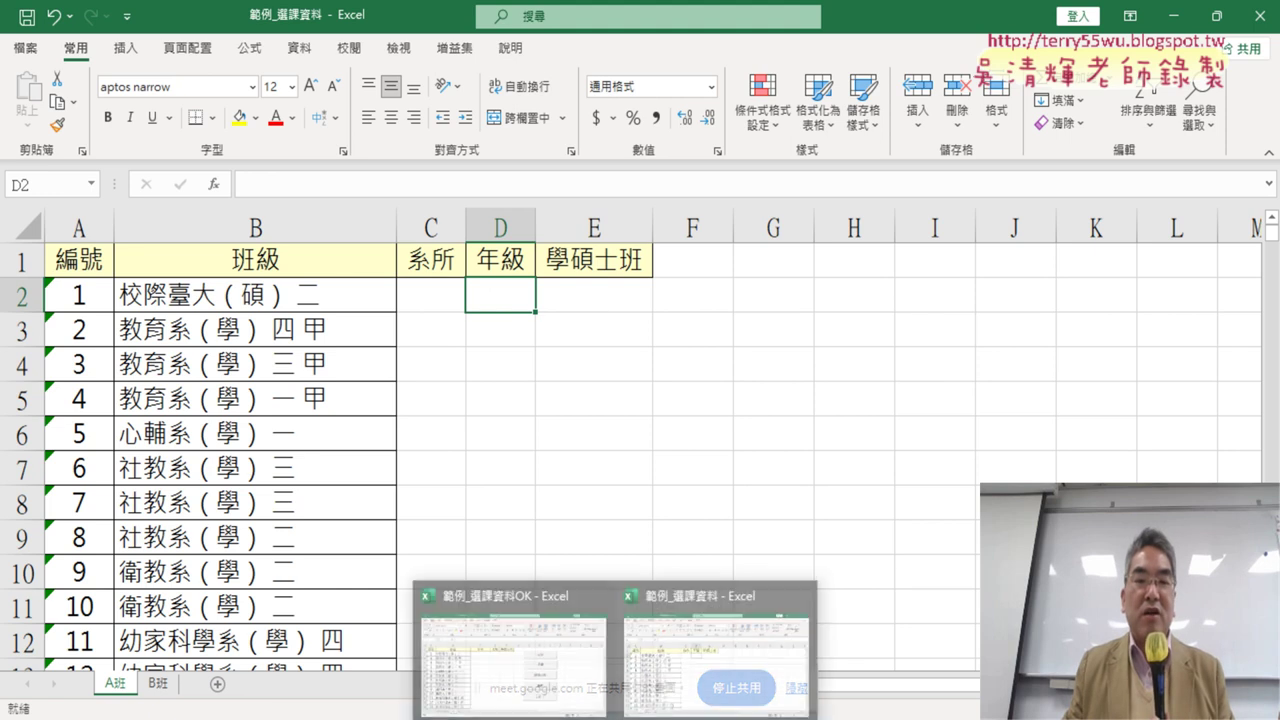
In 範例_選課資料OK, run the 系所, 年級 and 學碩士班 macro buttons, then 清除
left_click(557, 698)
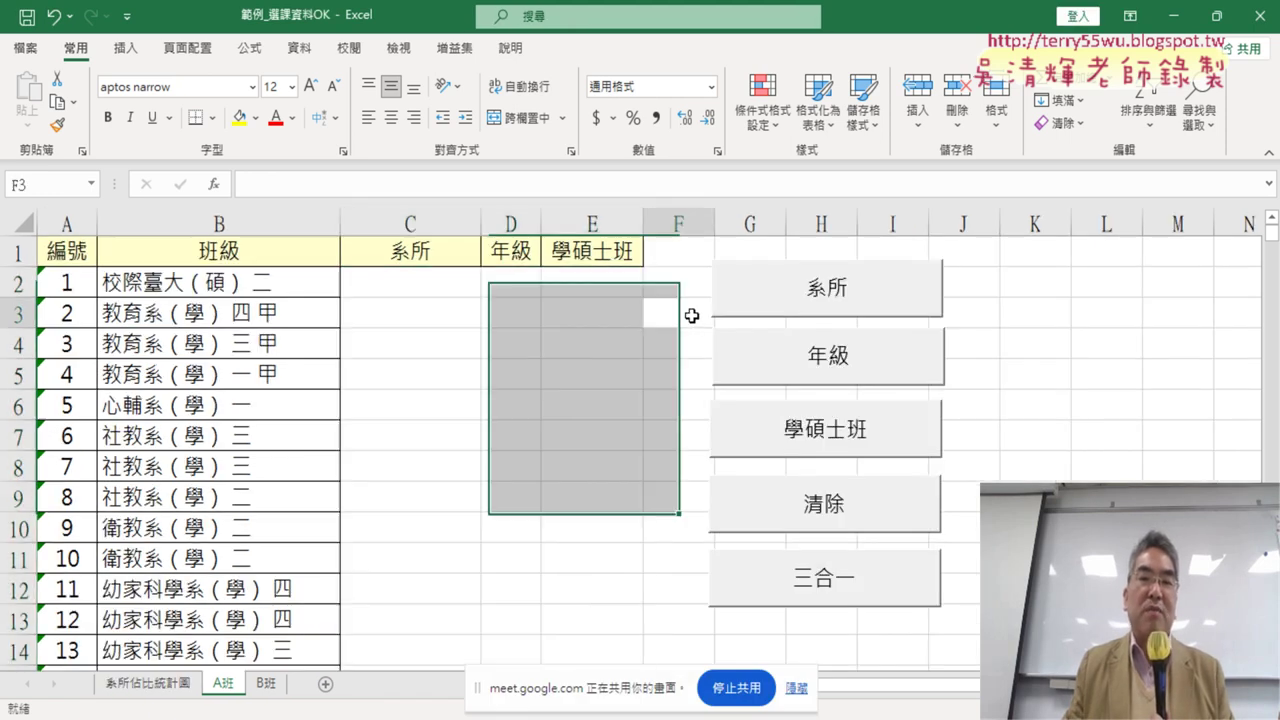
left_click(795, 292)
left_click(853, 354)
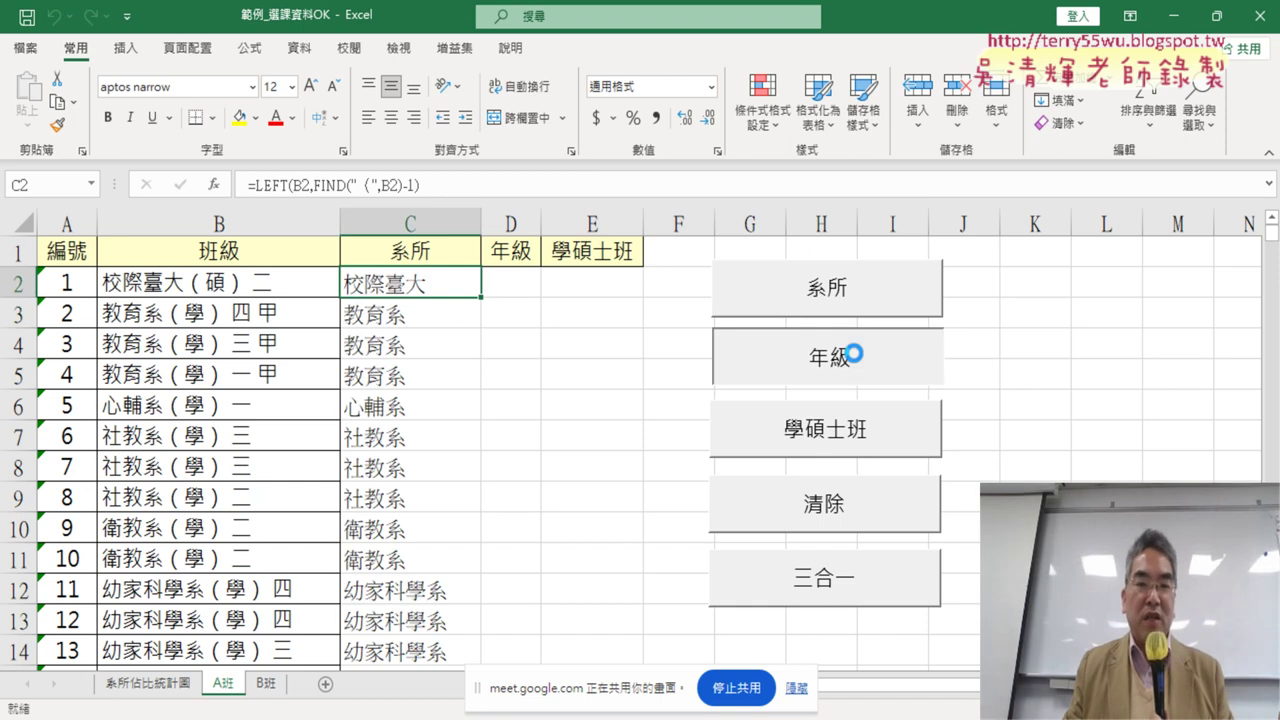
left_click(870, 452)
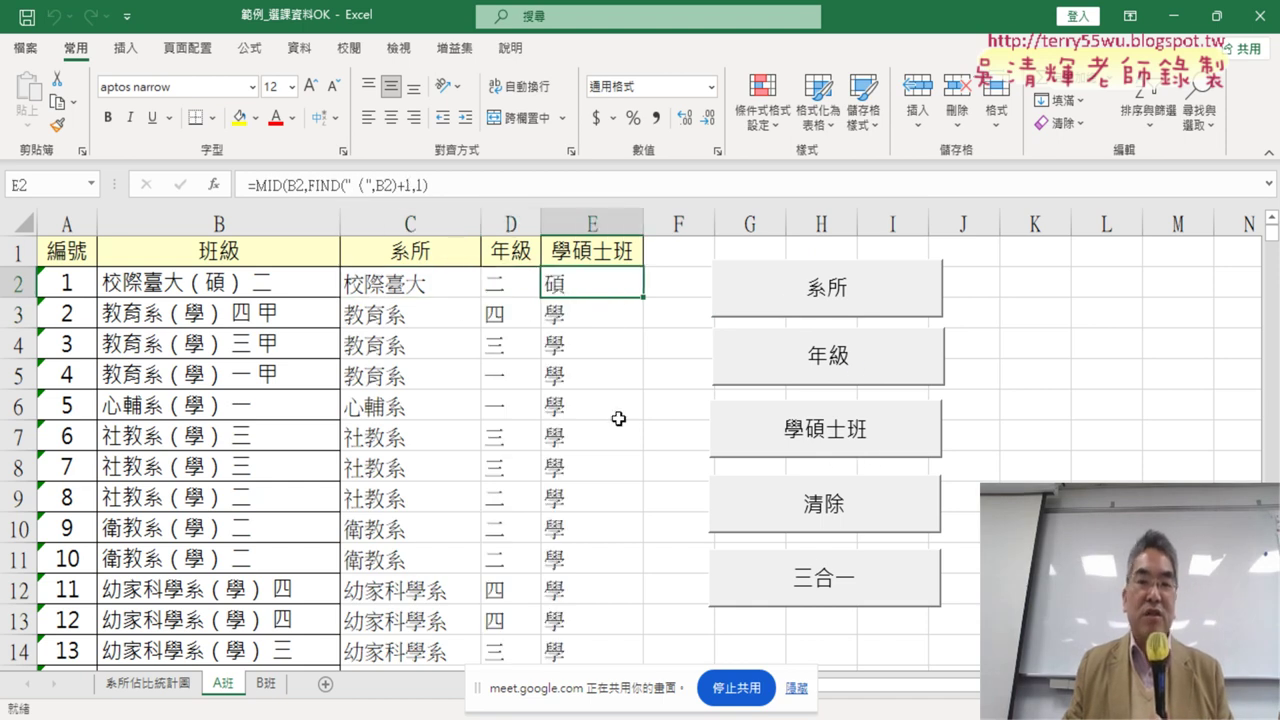
left_click(858, 516)
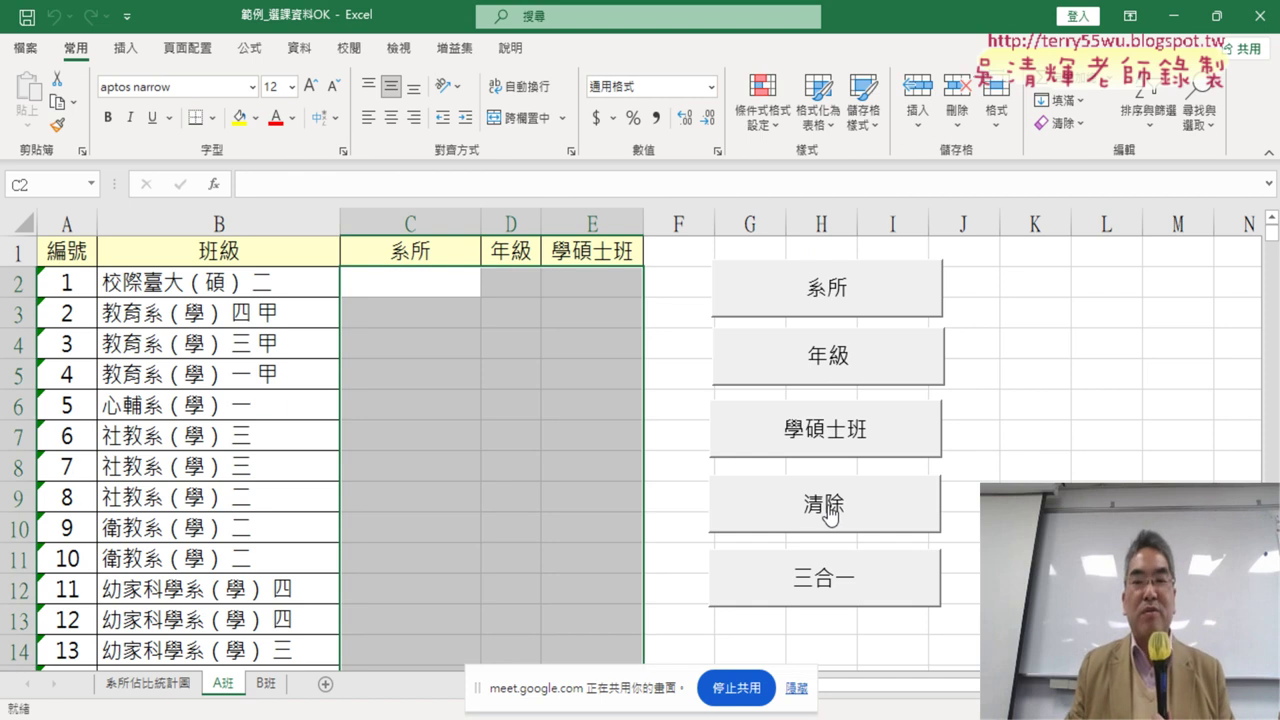
Rerun the fill macros and 三合一, clear again, and show the 系所佔比統計圖 sheet
left_click(873, 300)
left_click(870, 360)
left_click(860, 440)
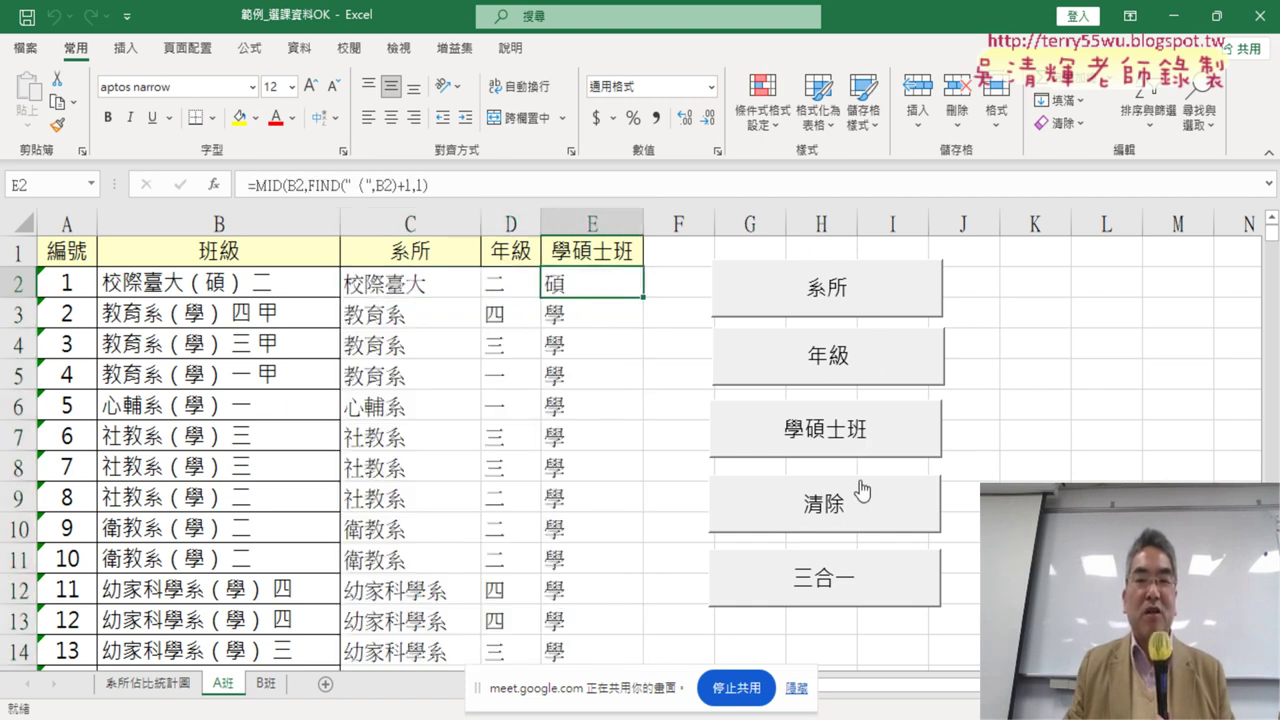
left_click(862, 492)
left_click(860, 576)
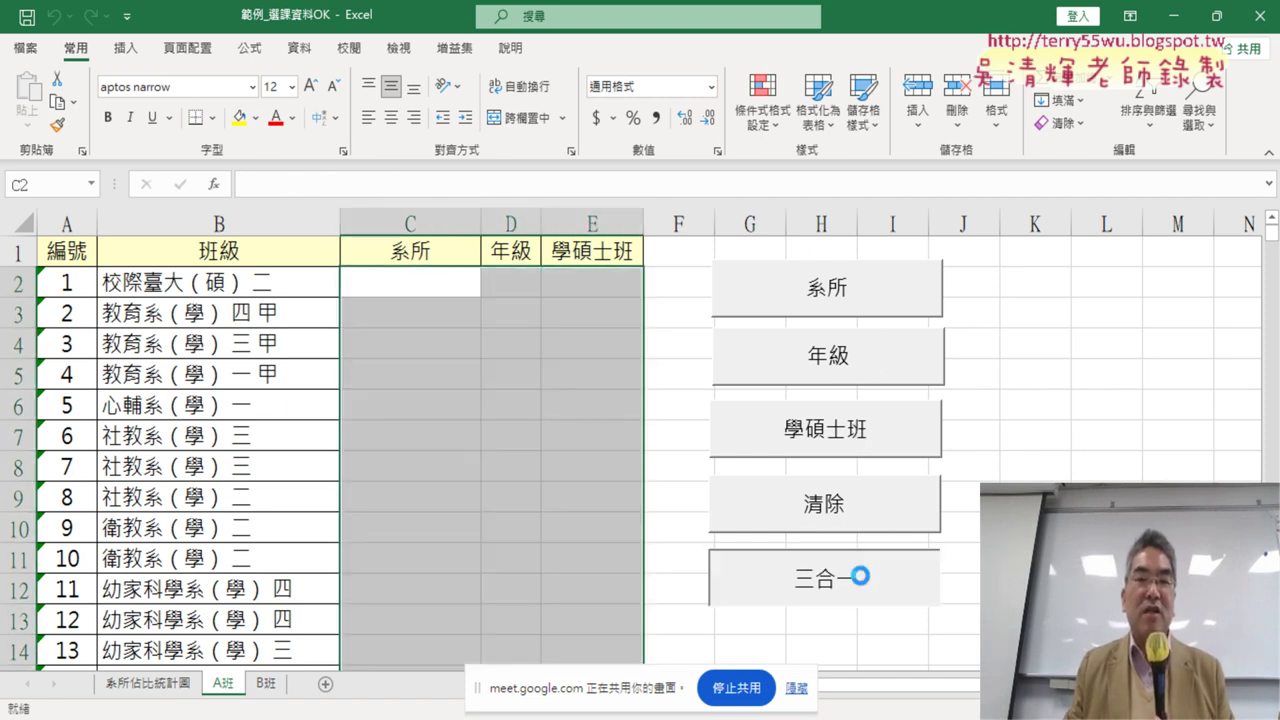
left_click(847, 518)
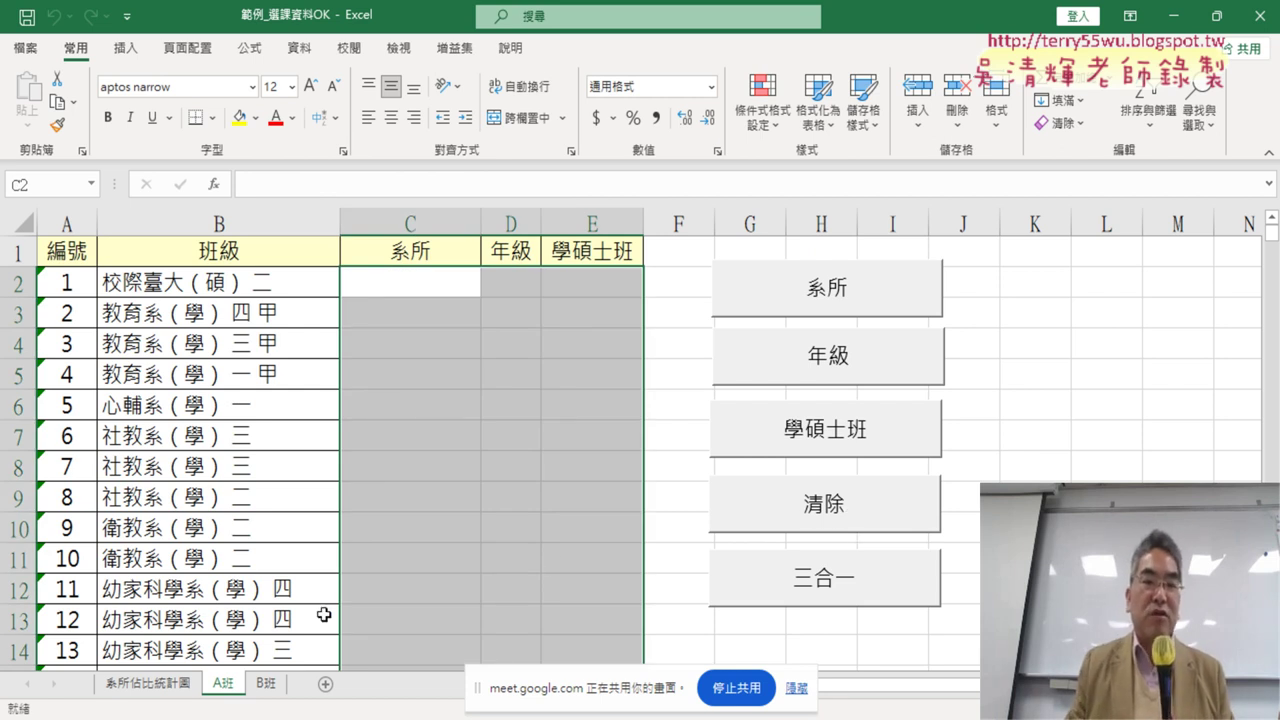
left_click(132, 688)
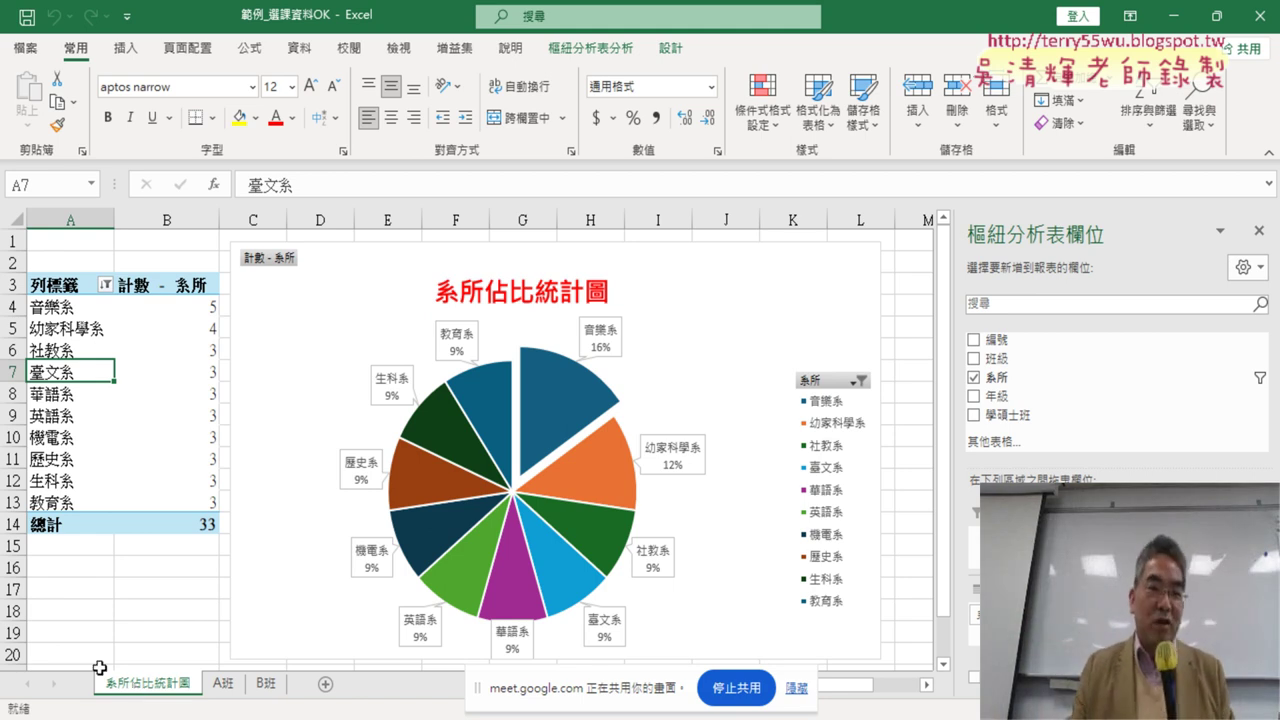
left_click(223, 690)
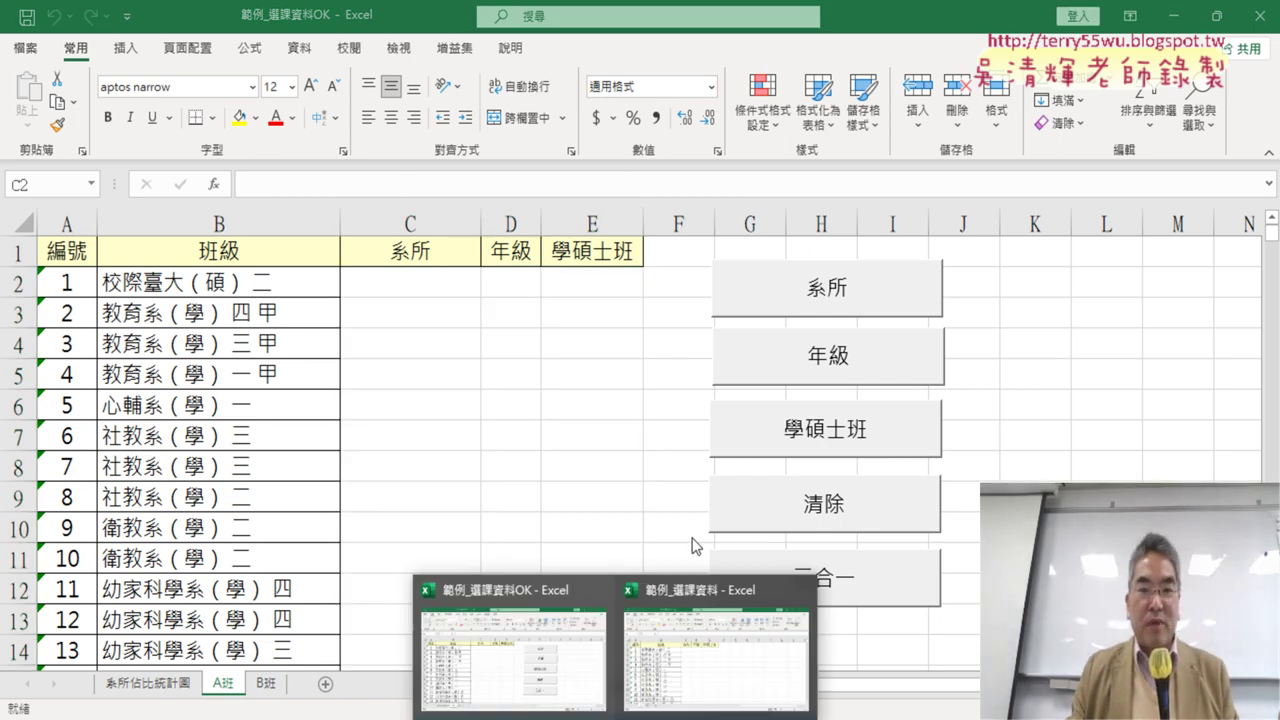
Return to the 範例_選課資料 workbook and select headings C1:E1, then cells C2:E2
left_click(700, 650)
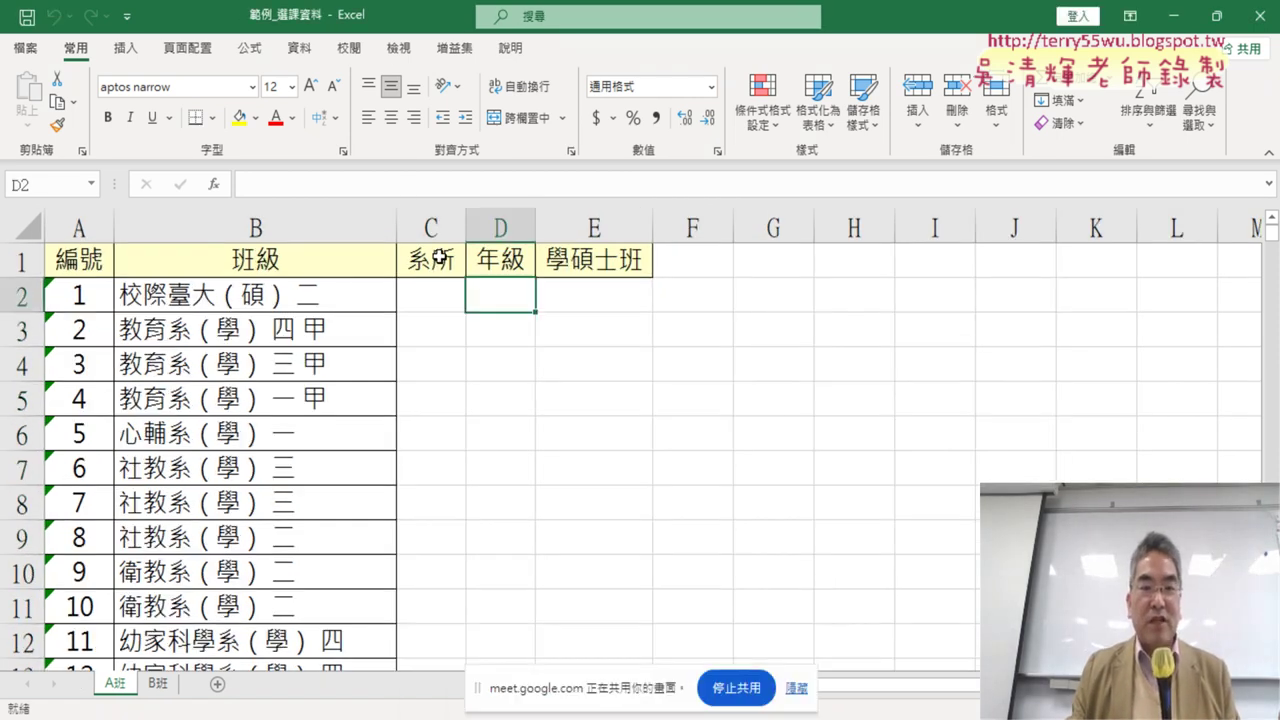
left_click_drag(430, 260, 590, 260)
left_click(428, 298)
mouse_move(428, 298)
left_mouse_down()
mouse_move(580, 297)
mouse_move(592, 314)
left_mouse_up()
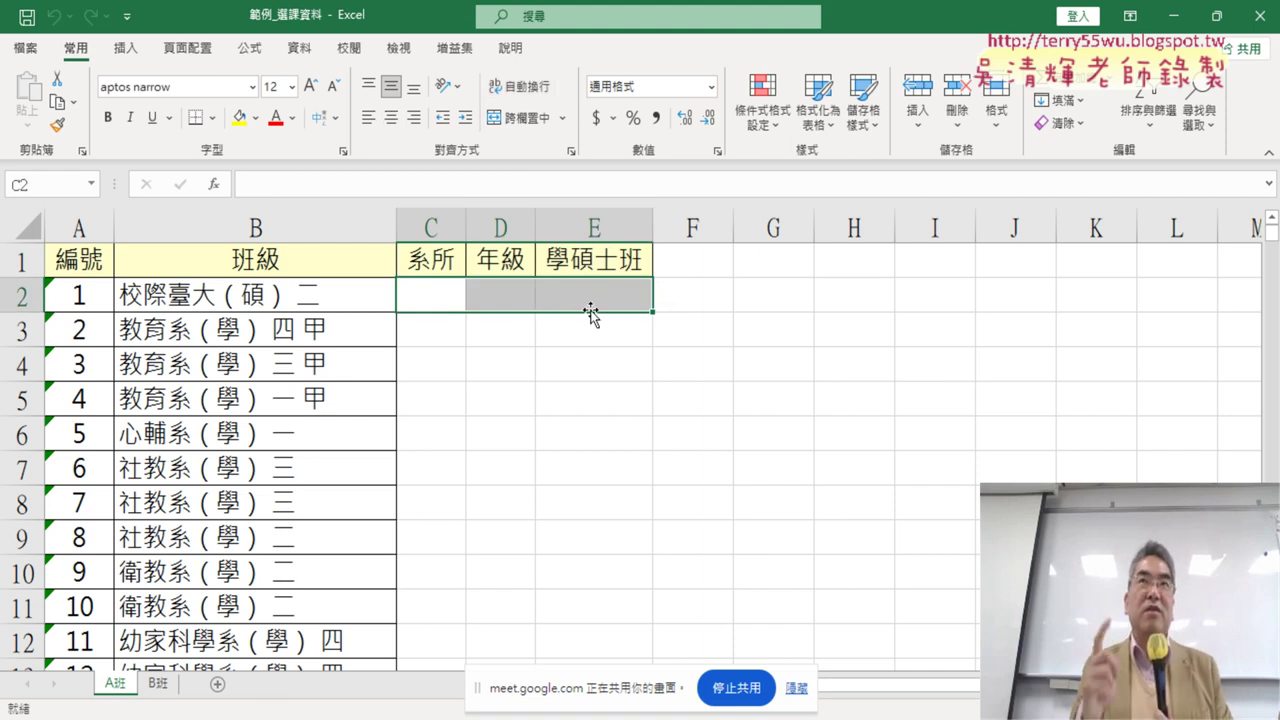